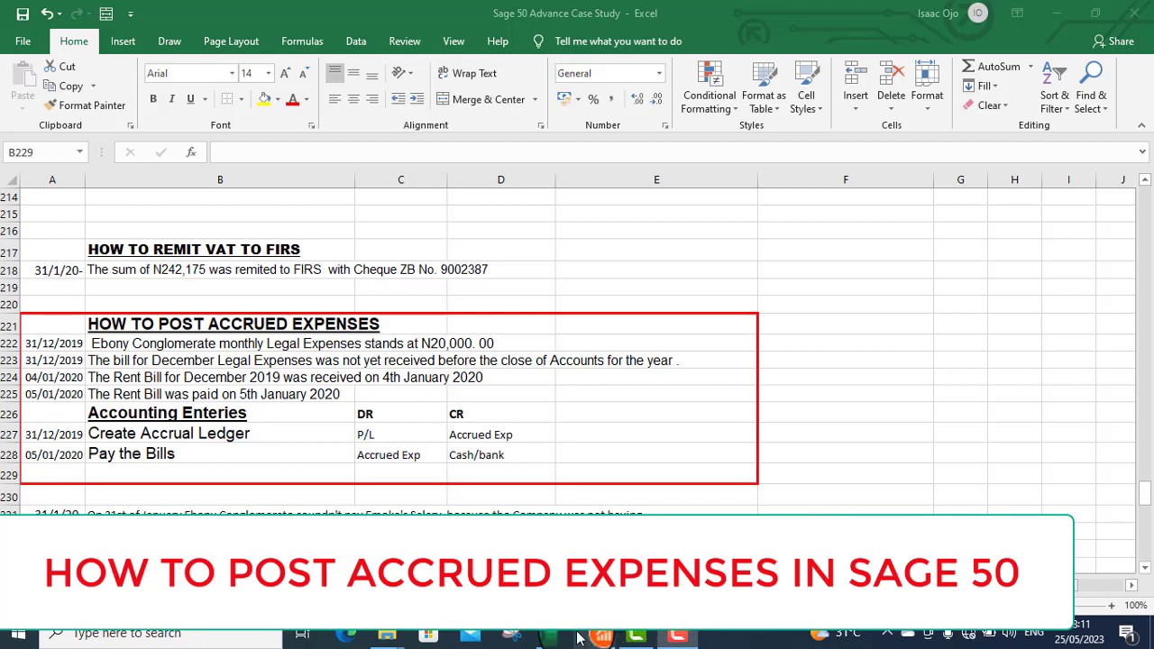
Check the 31/12/2019 legal expense date in the Excel case study workbook
click(550, 637)
key(alt+Tab)
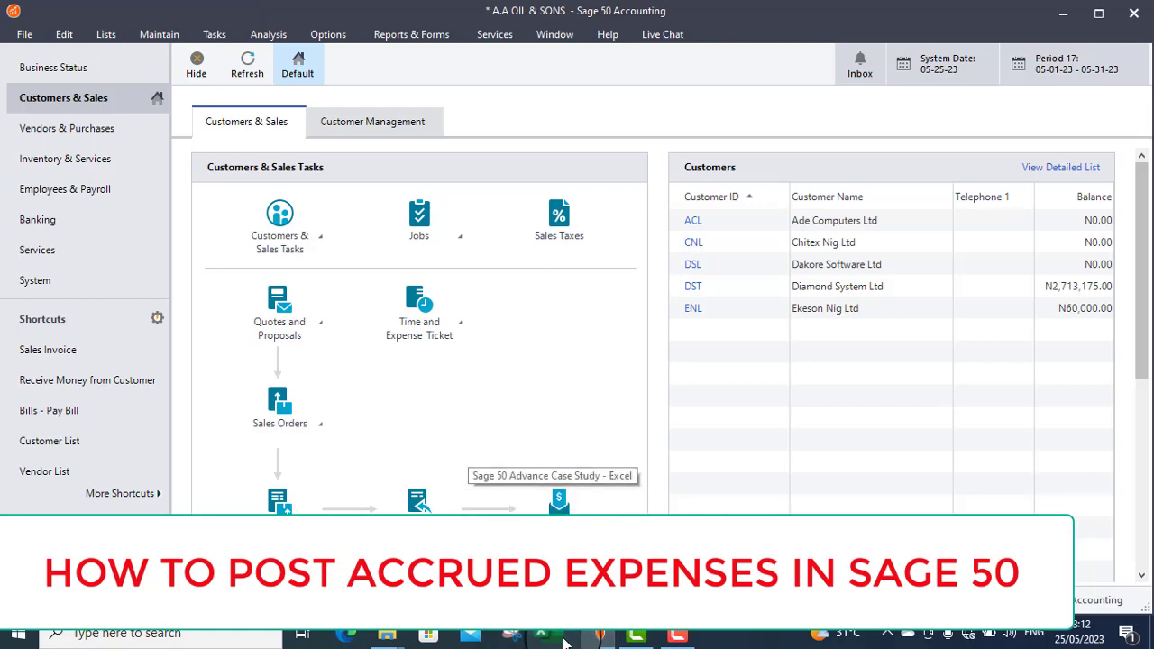
click(563, 640)
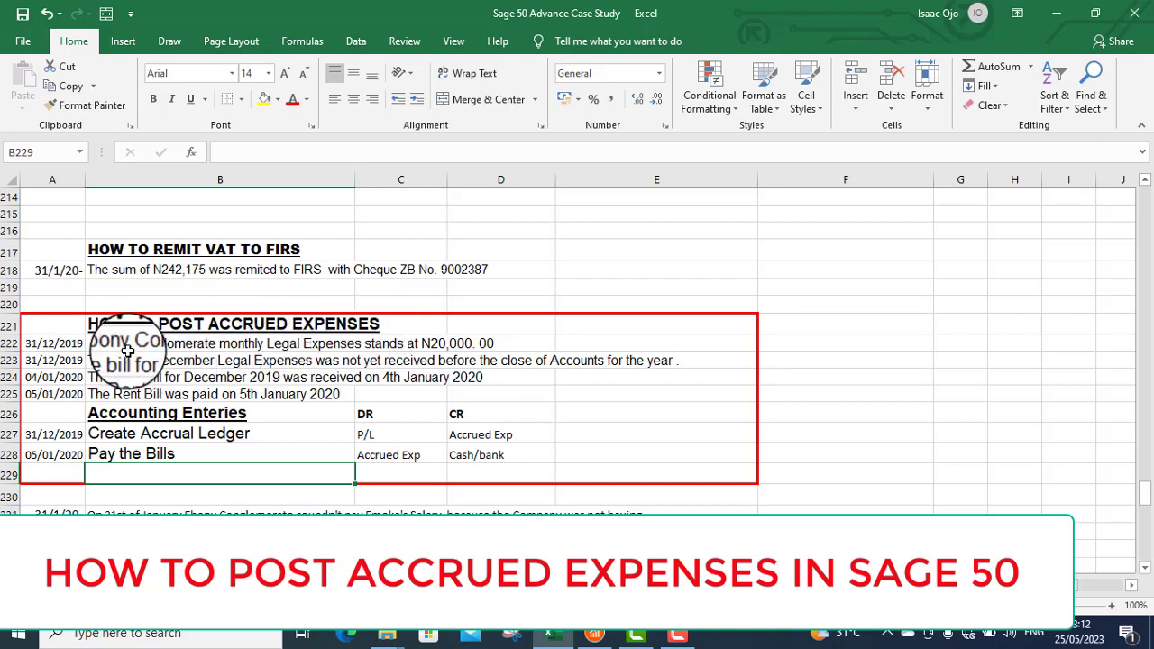
click(59, 343)
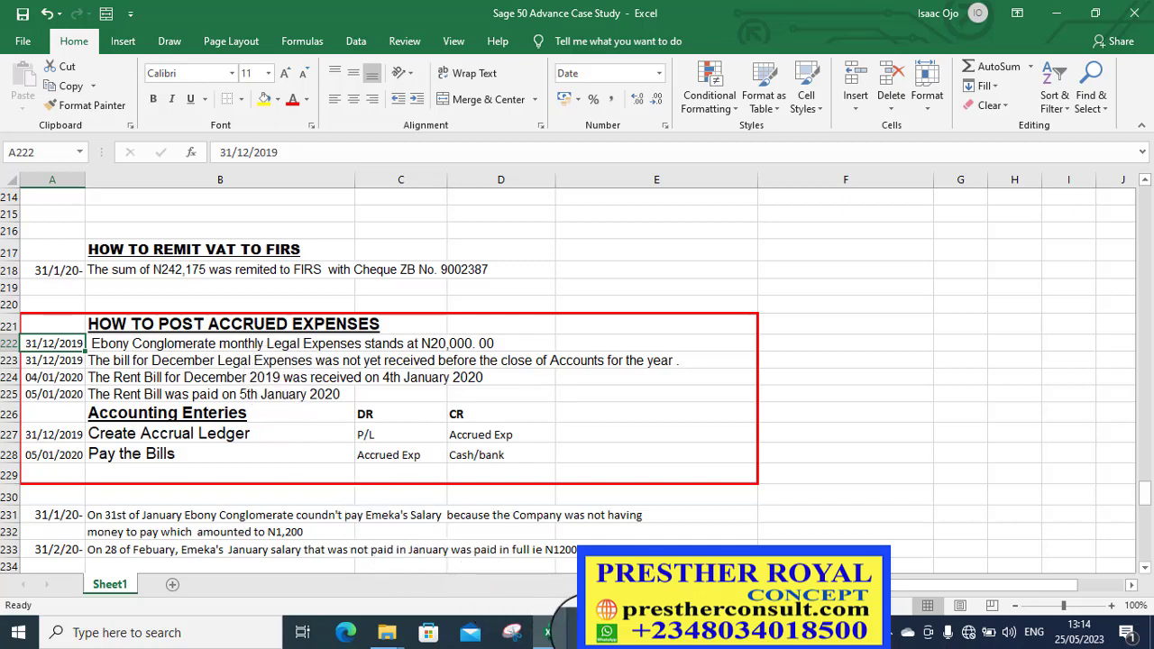
Return to Sage 50 and open Maintain > Chart of Accounts
click(561, 630)
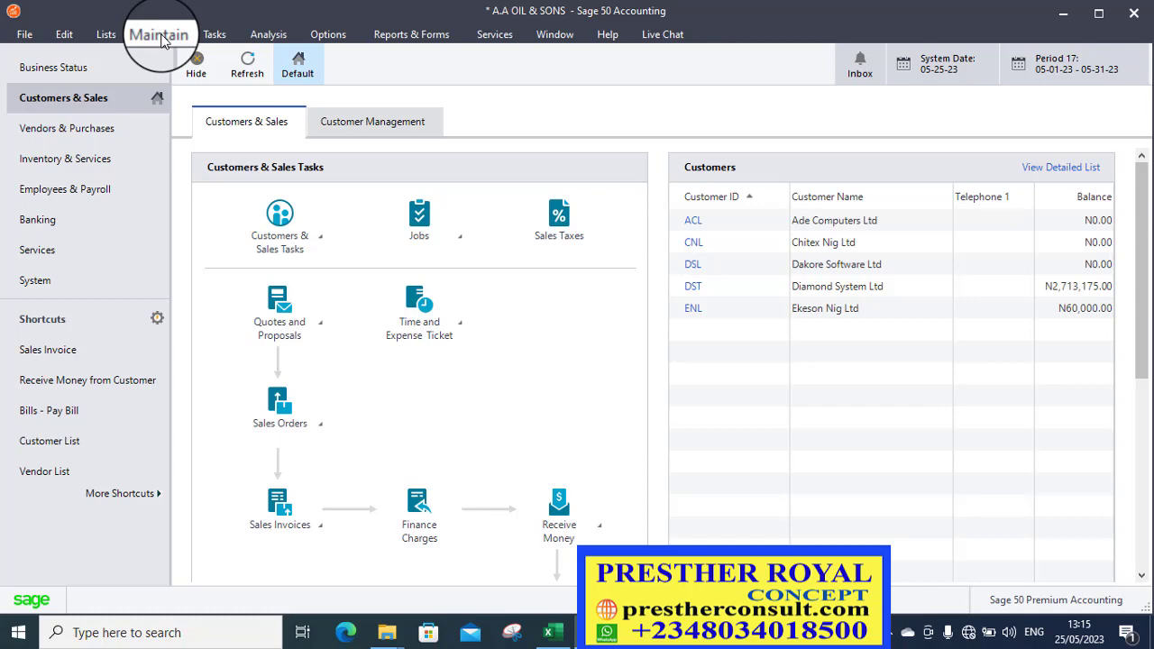
click(162, 36)
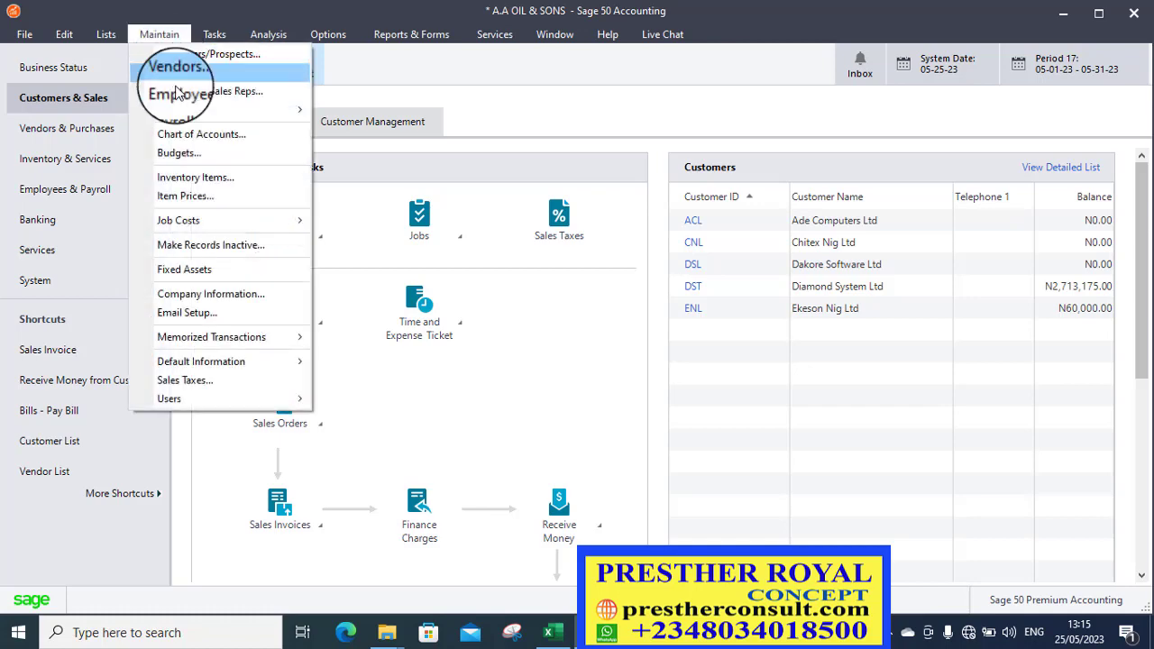
click(201, 133)
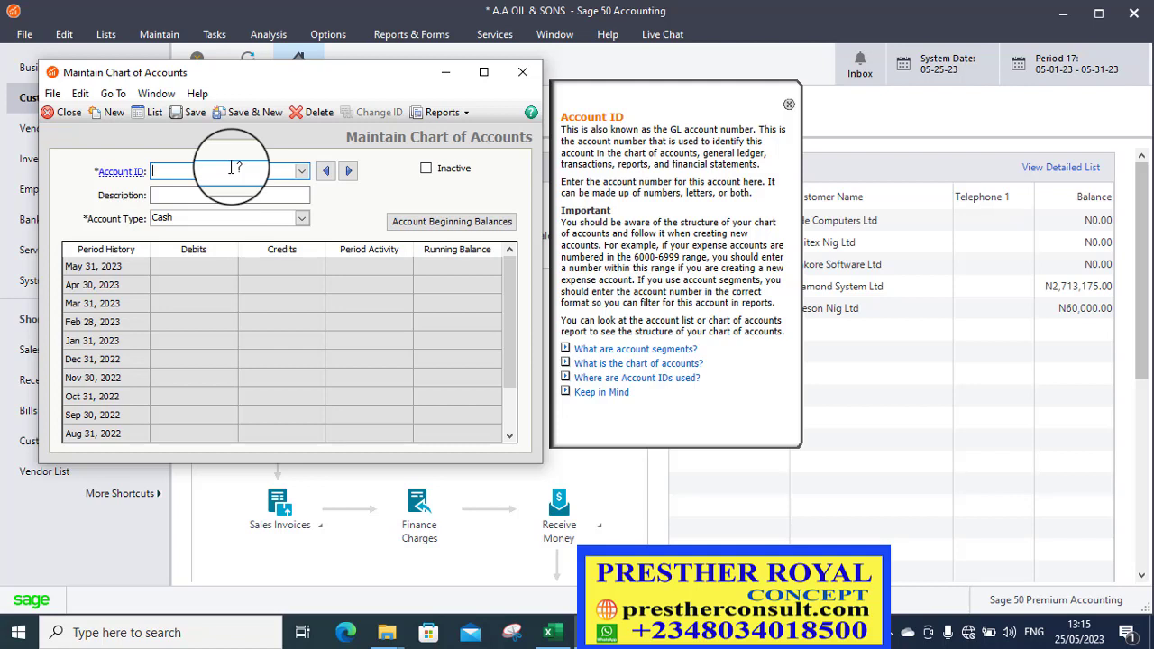
Find account 23000 Accrued Expenses from Account ID 230 in the account list, then close the record
text(23000)
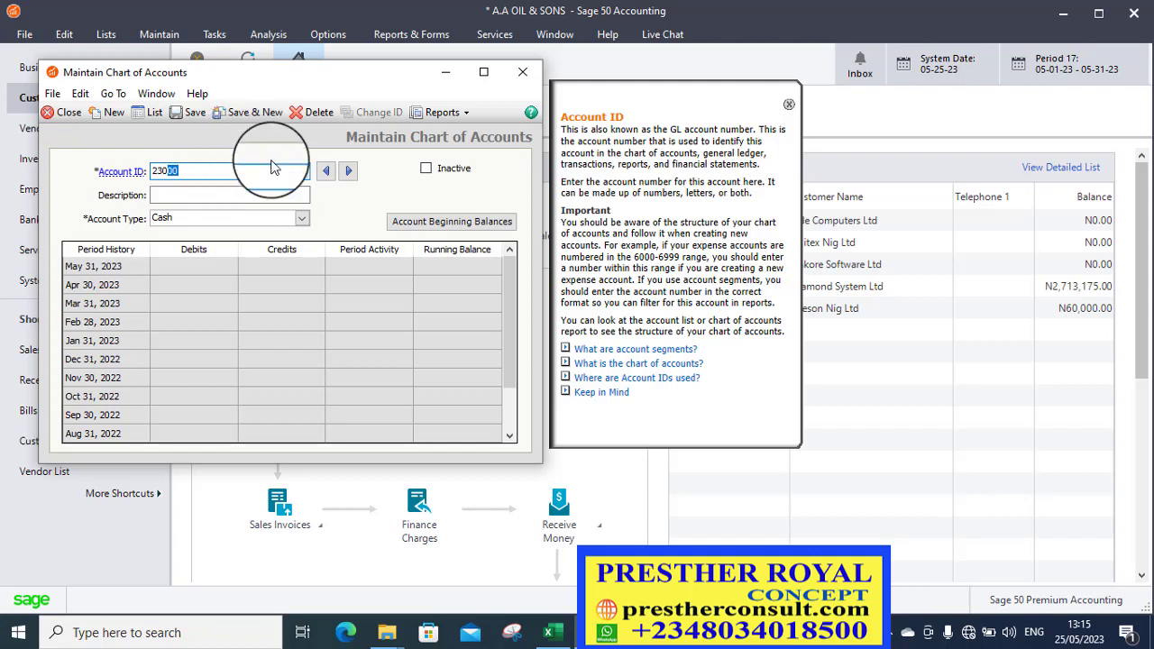
click(303, 171)
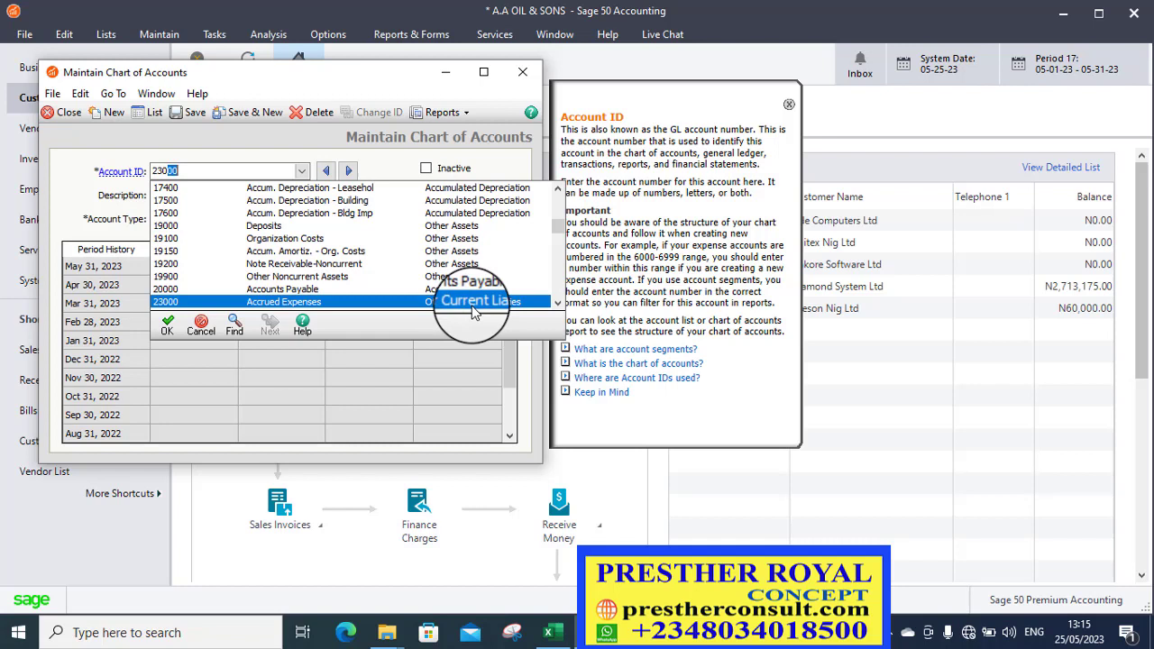
click(557, 304)
click(557, 304)
click(557, 304)
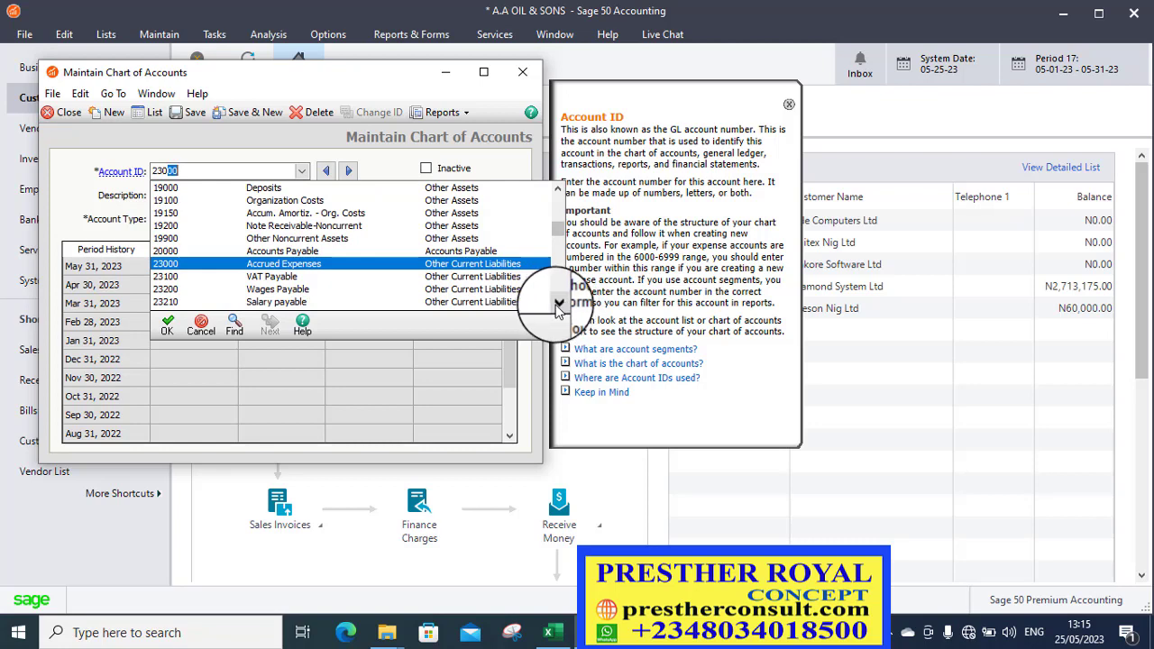
click(558, 305)
click(558, 305)
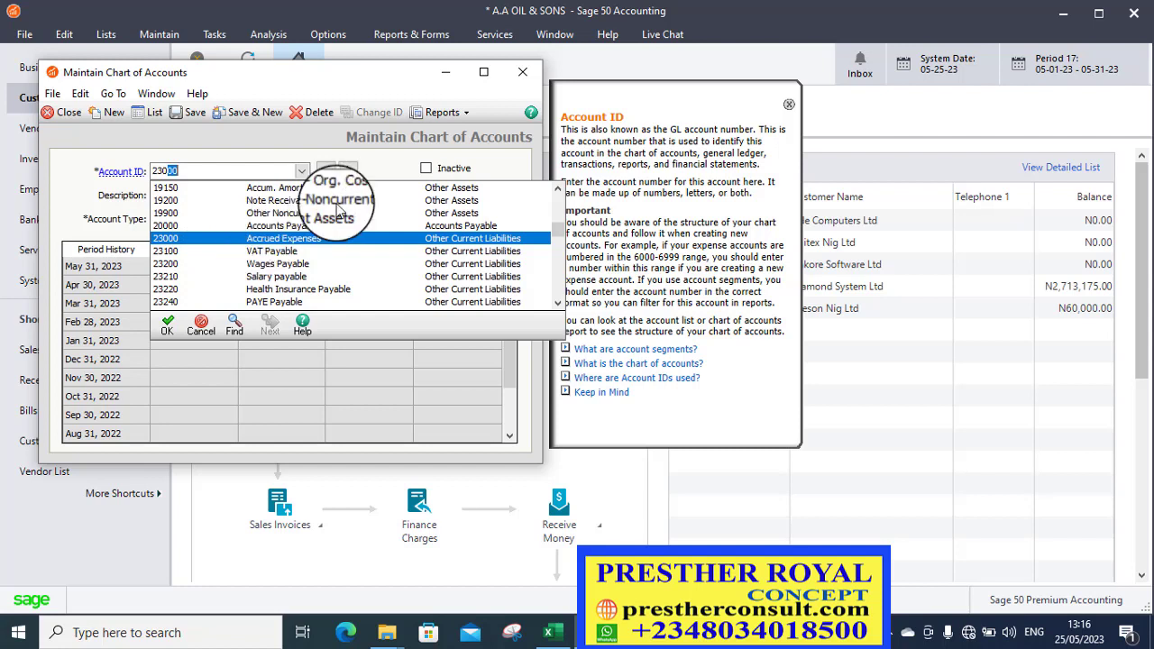
click(521, 81)
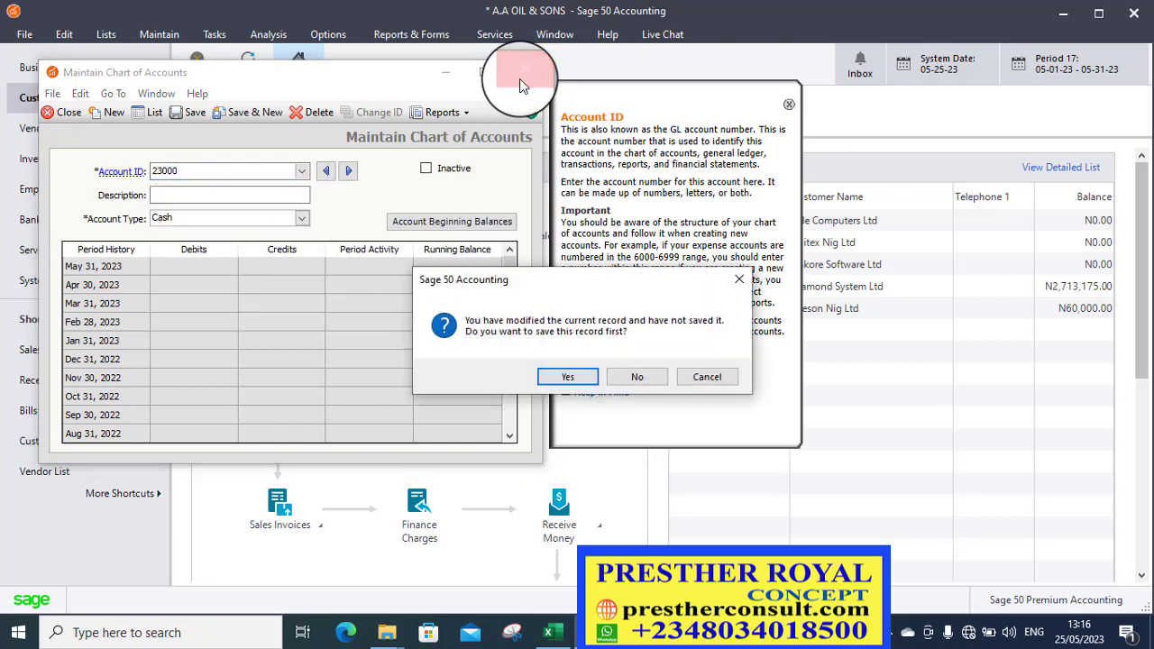
Discard the unsaved account changes and start a new General Journal Entry
click(633, 378)
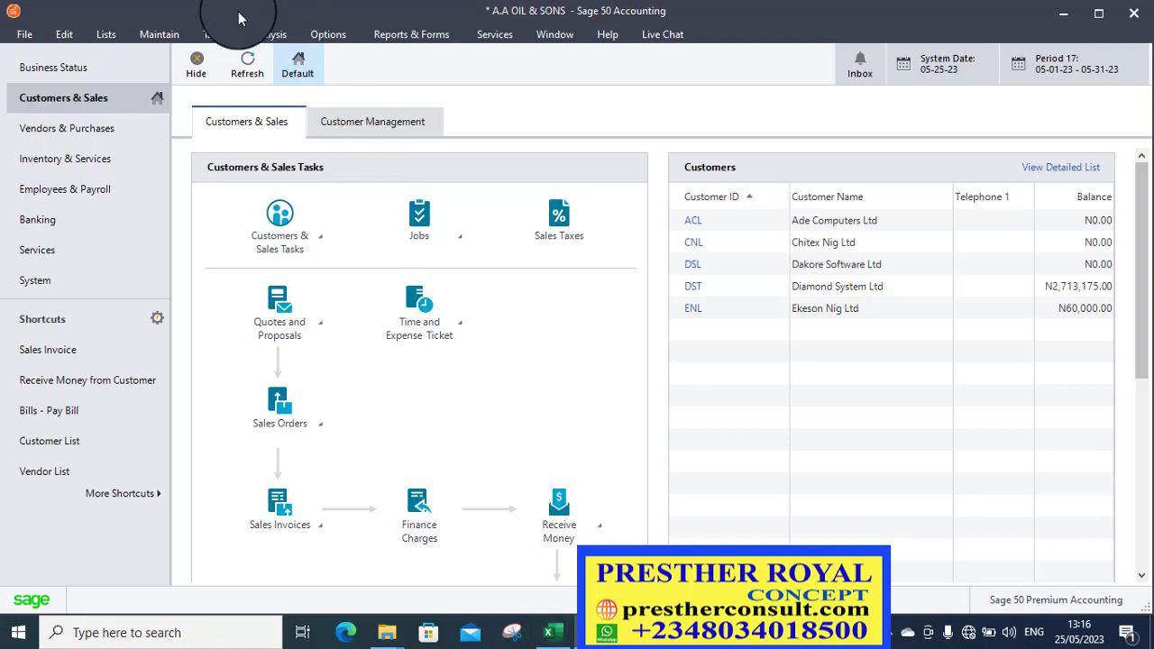
click(222, 36)
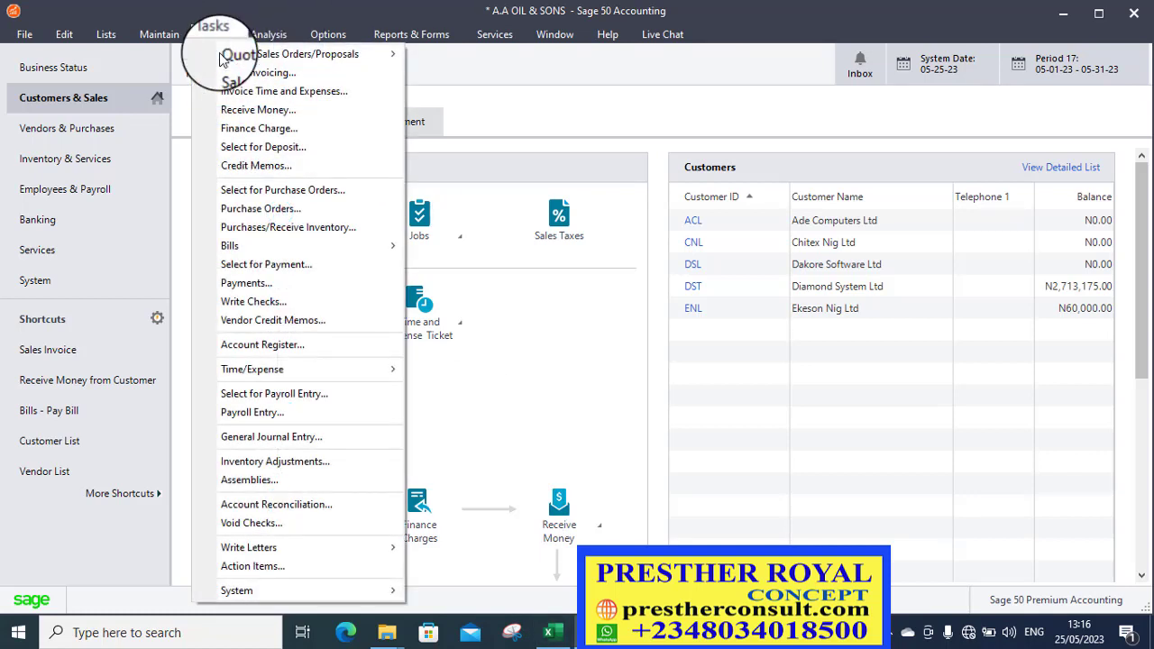
click(267, 438)
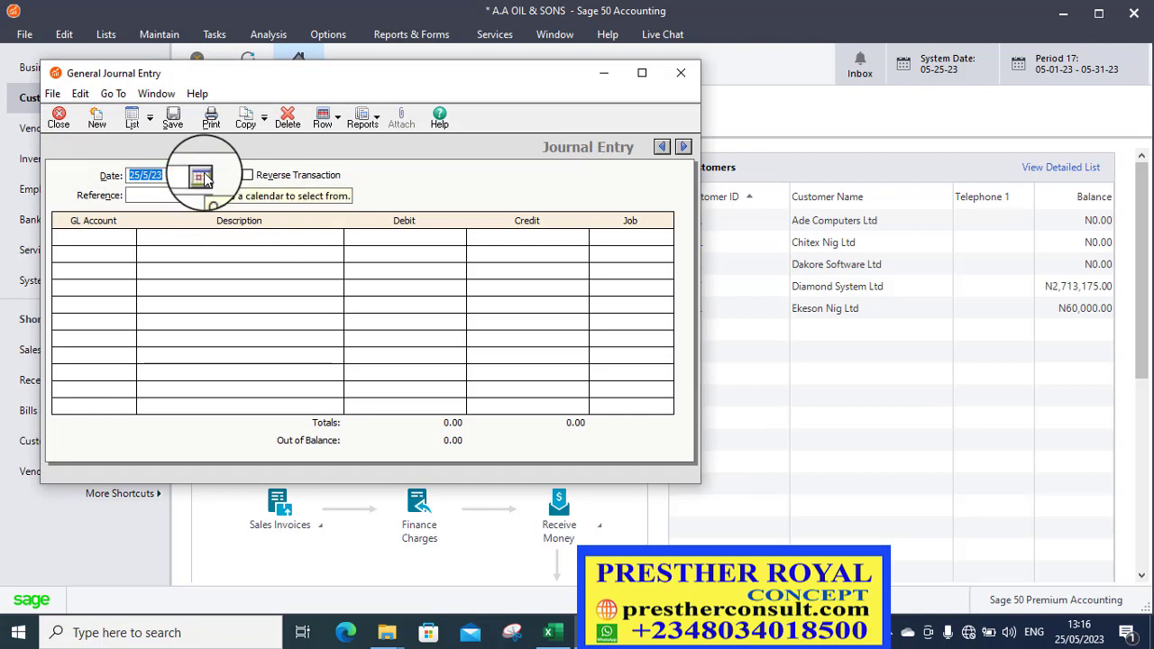
Date the journal entry 31 December 2022 and give it reference 0022
click(201, 177)
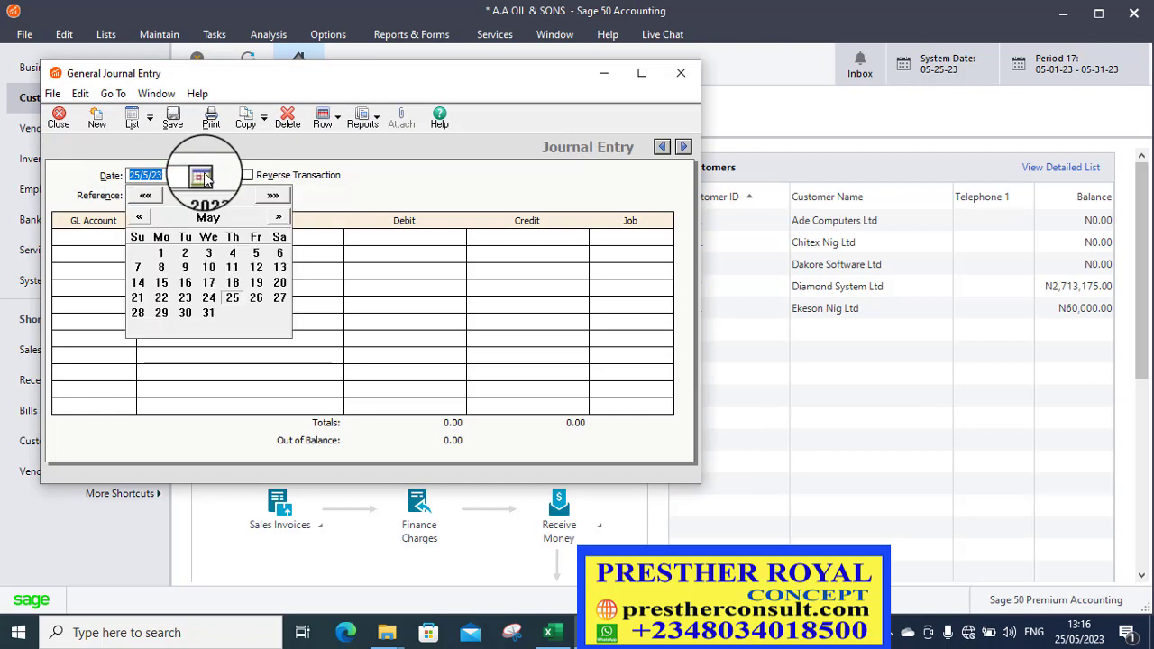
click(153, 200)
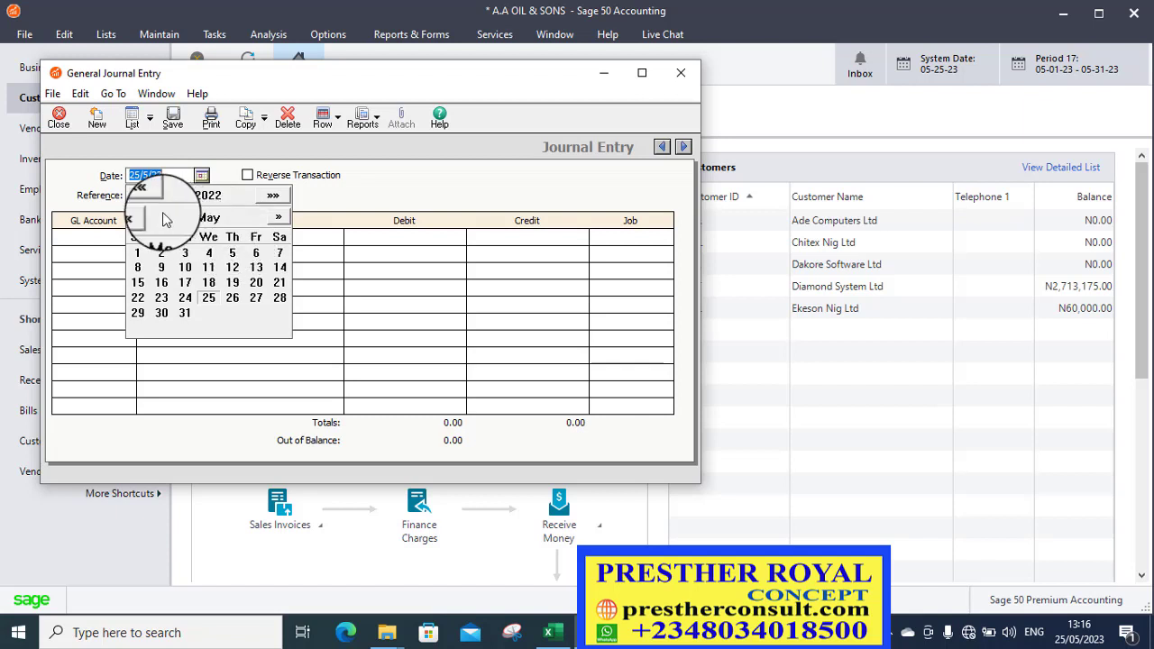
click(278, 216)
click(279, 217)
click(279, 216)
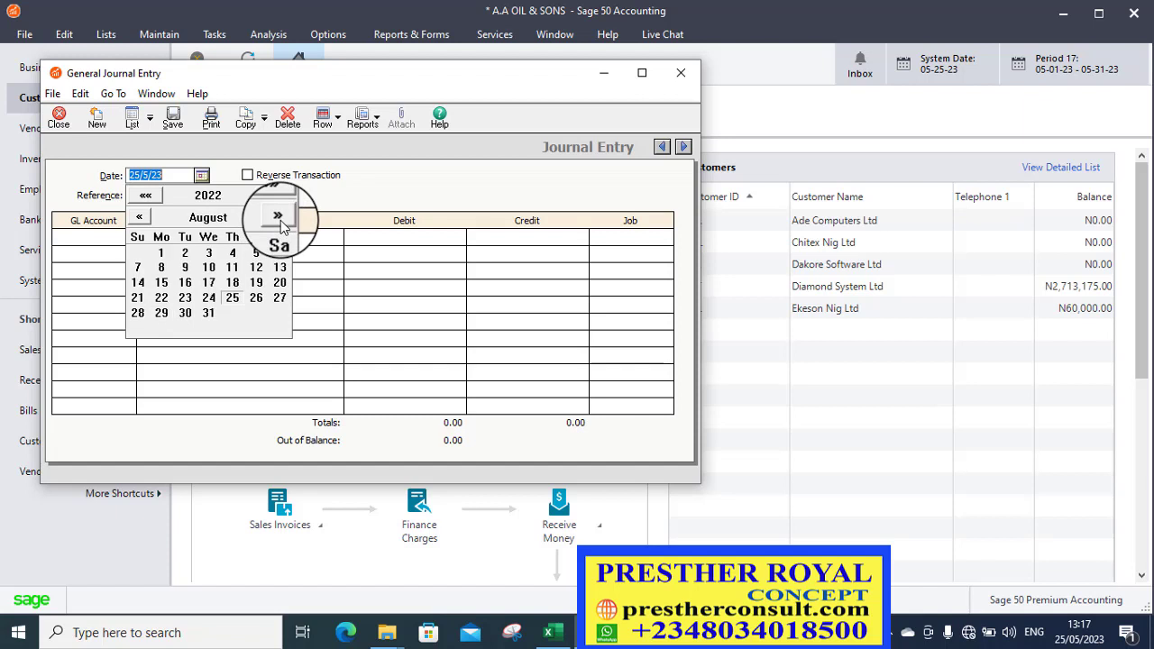
click(279, 216)
click(278, 217)
click(278, 216)
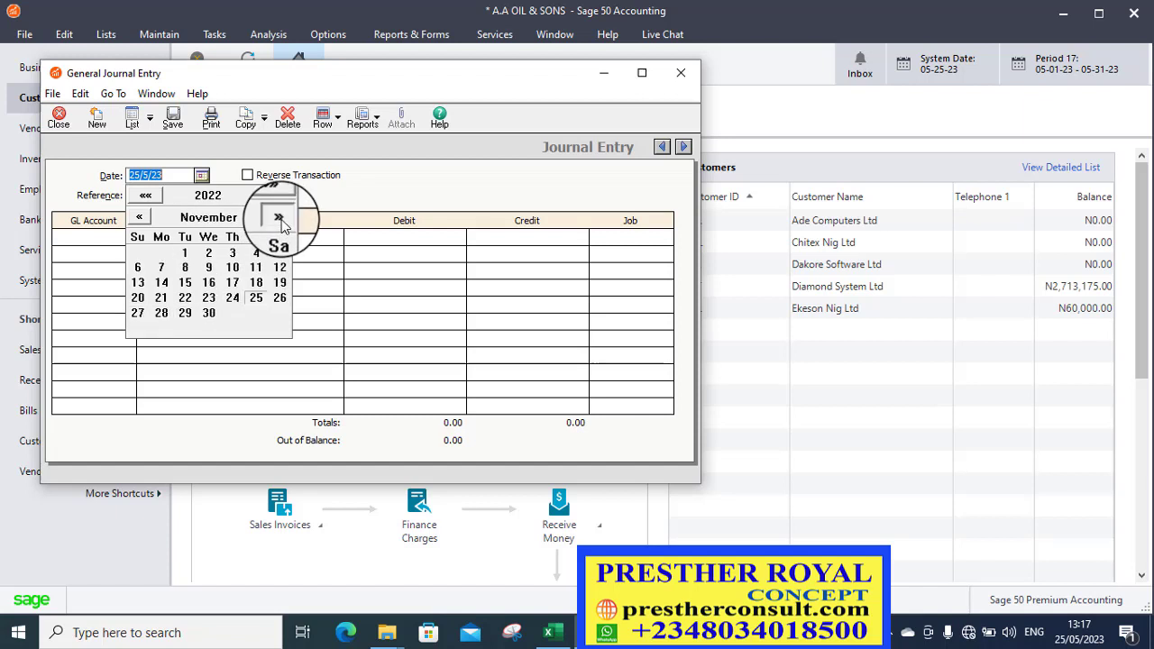
click(279, 217)
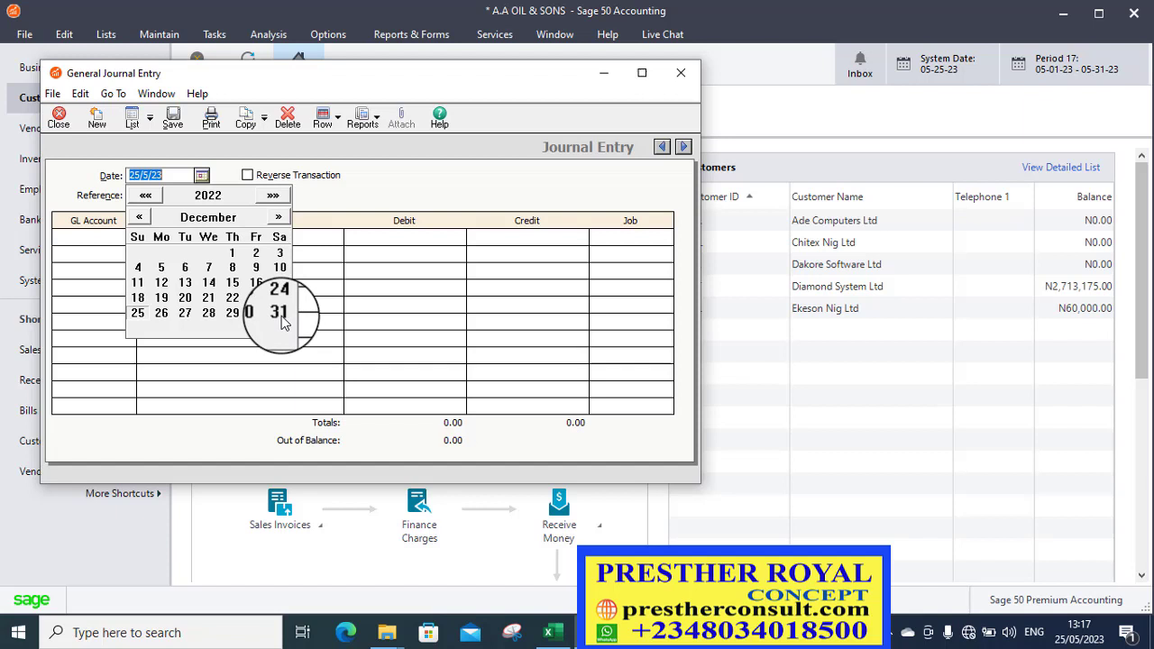
click(281, 317)
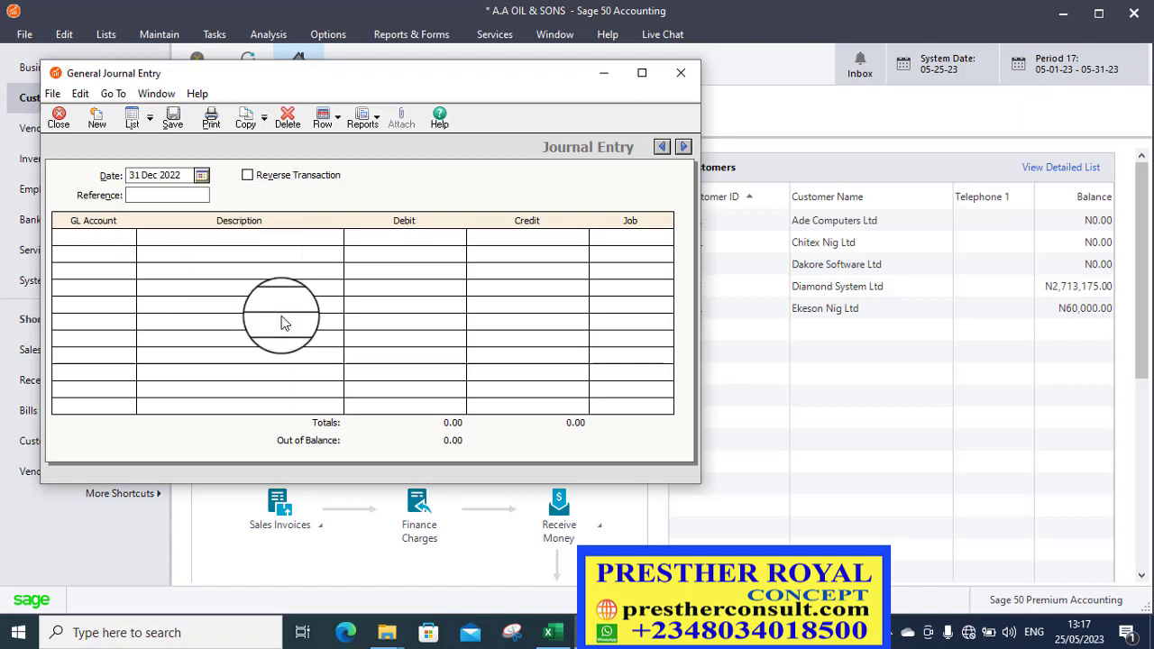
click(202, 193)
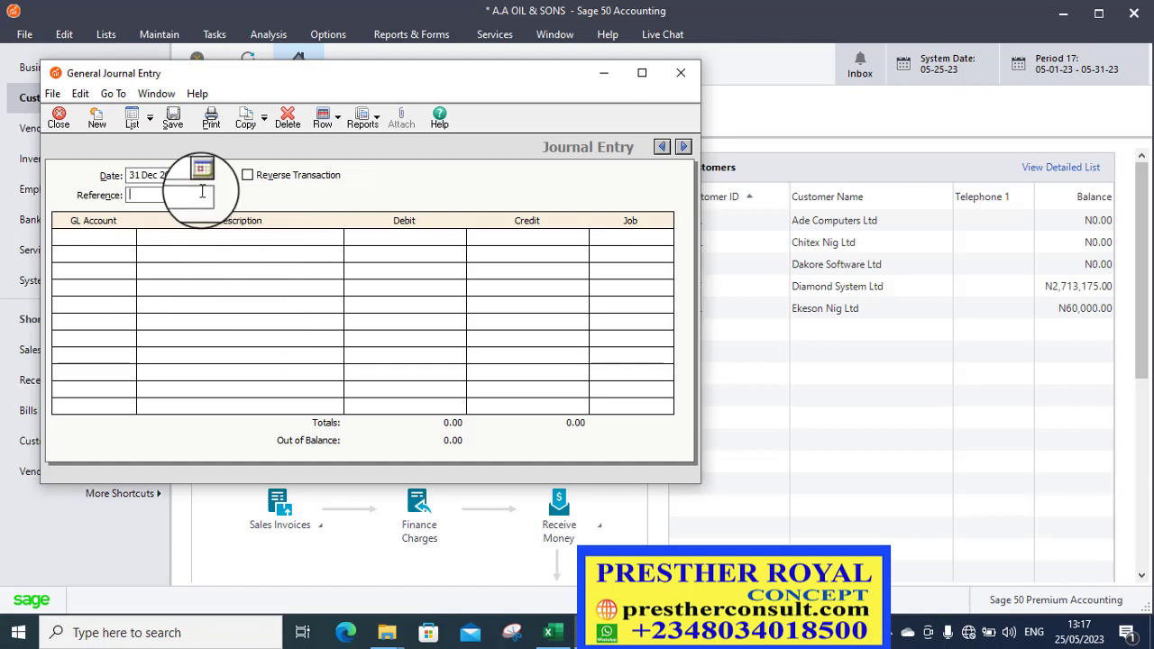
text(0022)
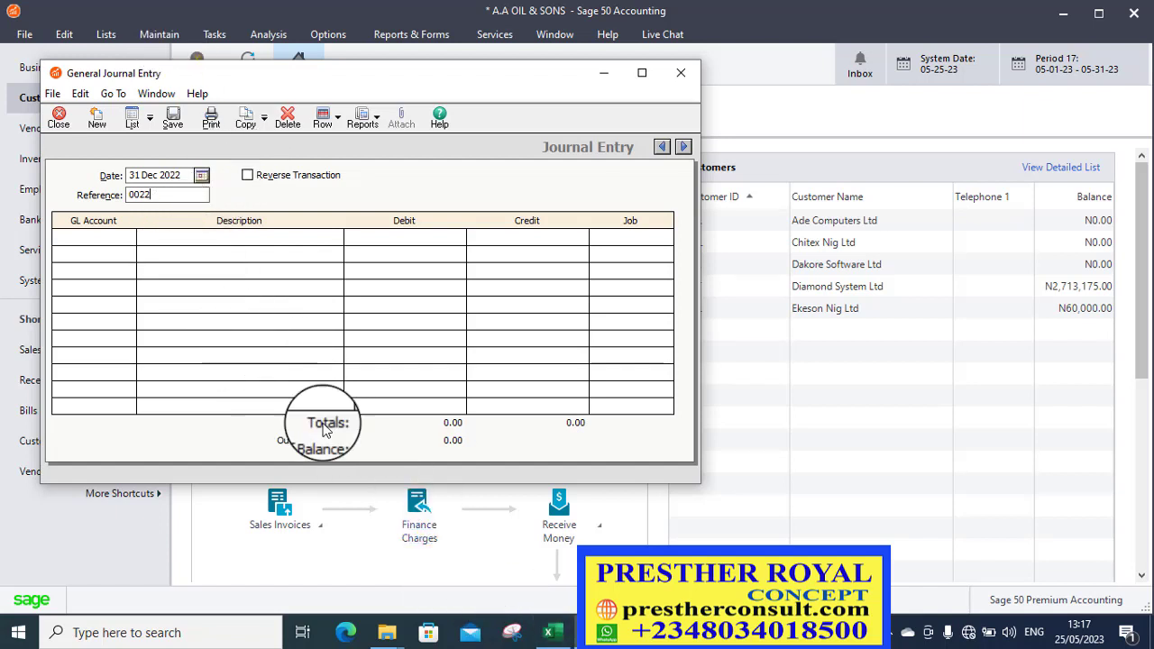
Scroll the first line's GL account lookup down to 69000 Legal and Professional Expense
click(112, 237)
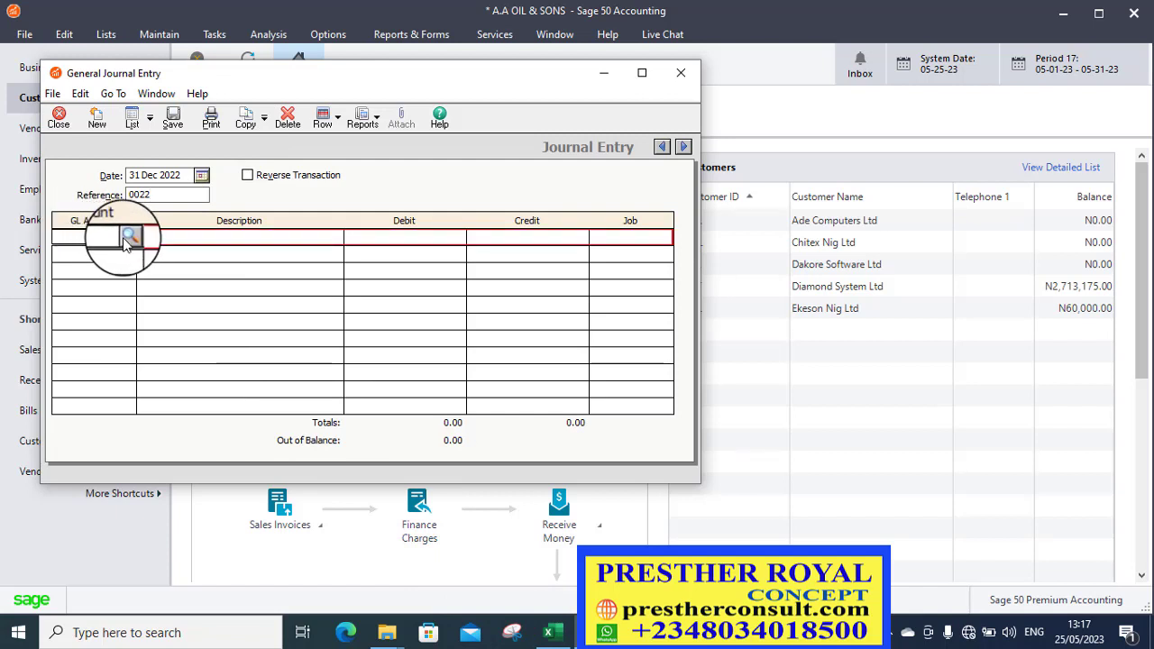
click(130, 237)
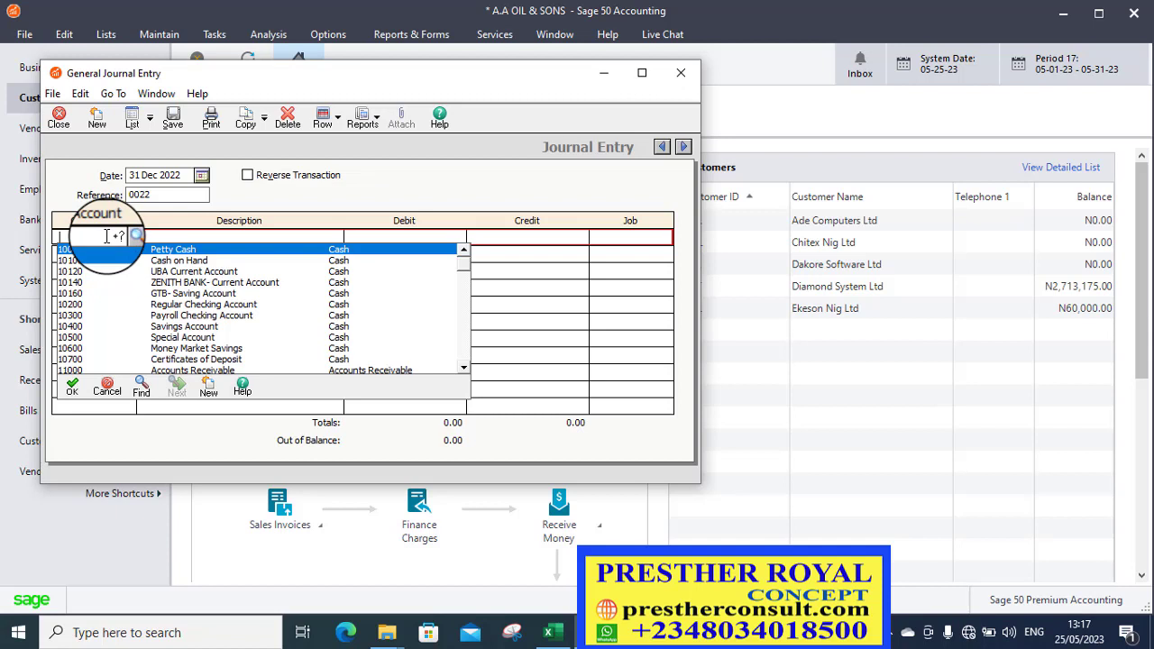
text(60000)
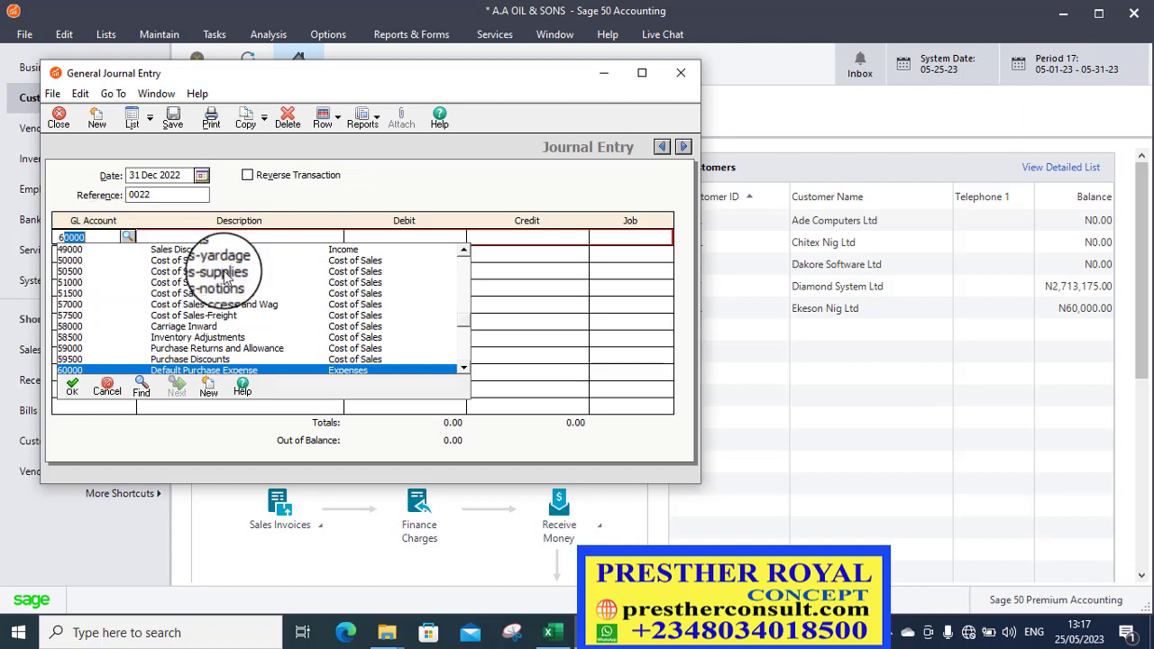
scroll(465, 374, down, 3)
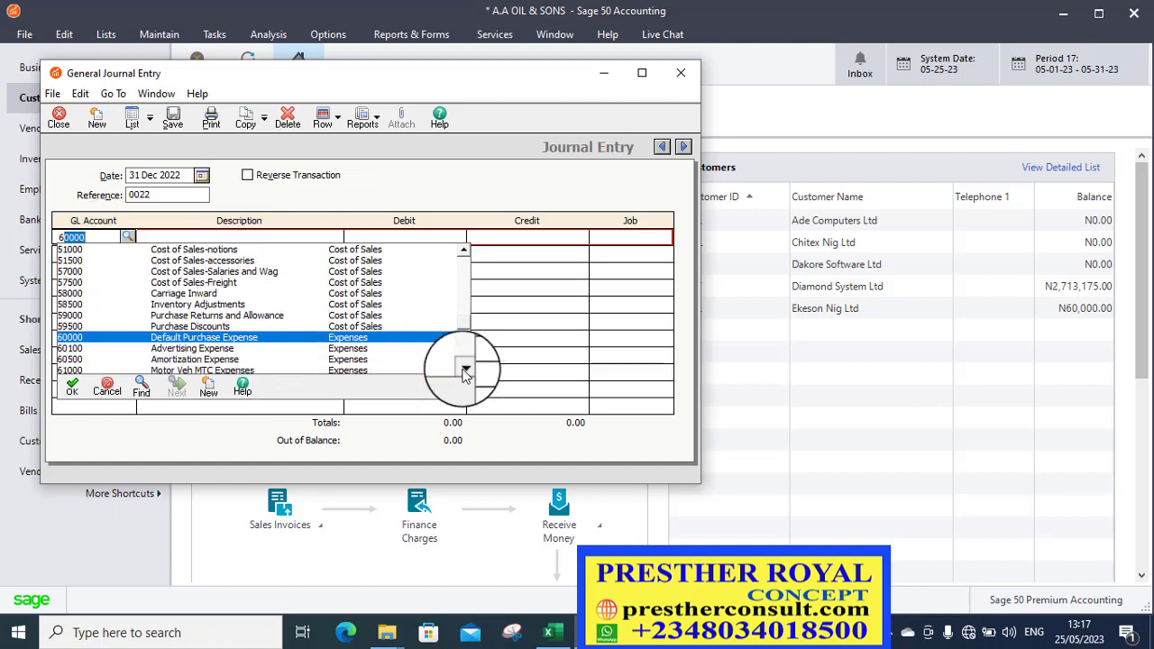
click(463, 370)
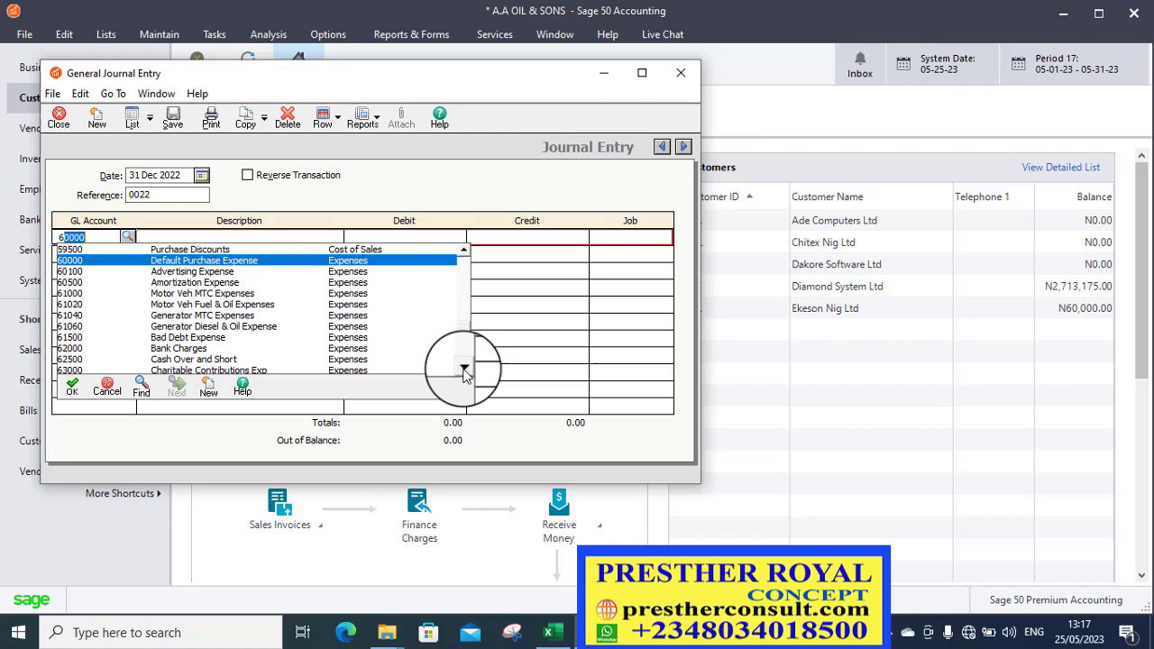
click(464, 369)
click(464, 370)
click(464, 370)
click(464, 370)
click(464, 369)
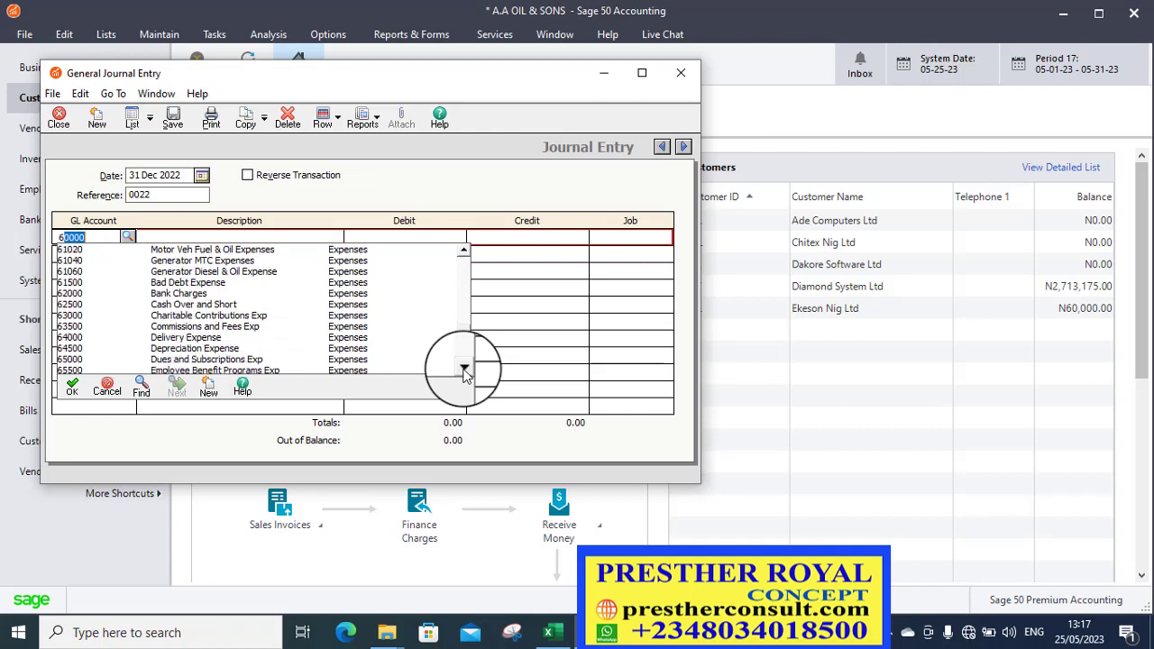
click(465, 370)
click(465, 370)
click(464, 370)
click(465, 370)
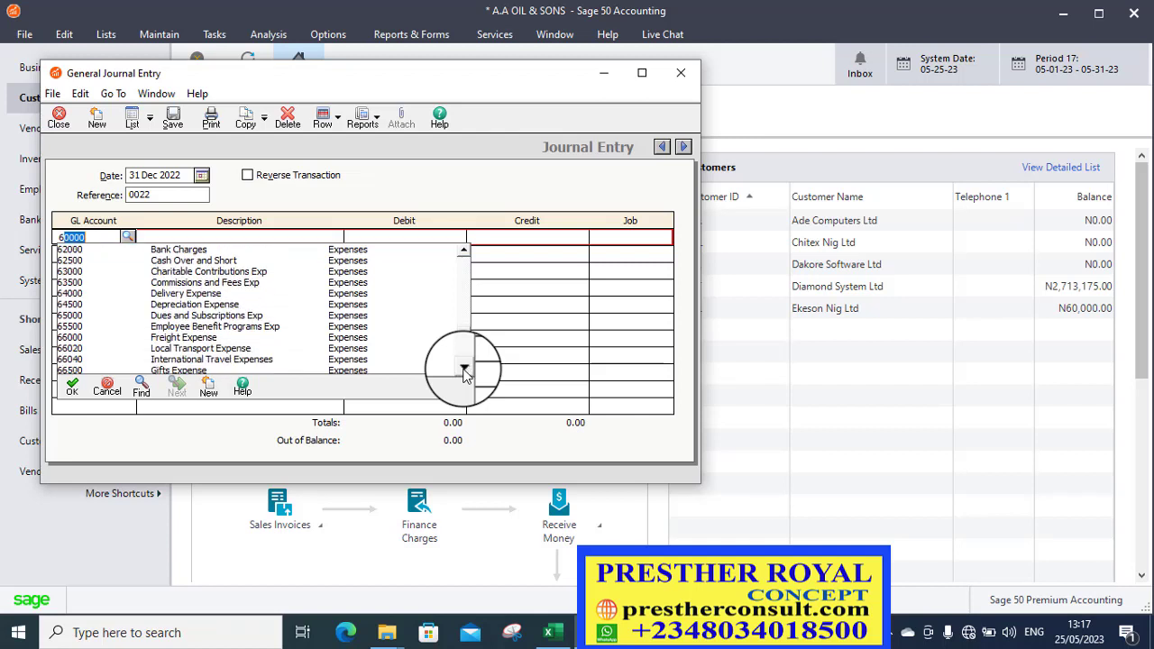
click(465, 369)
click(465, 370)
click(465, 370)
click(464, 370)
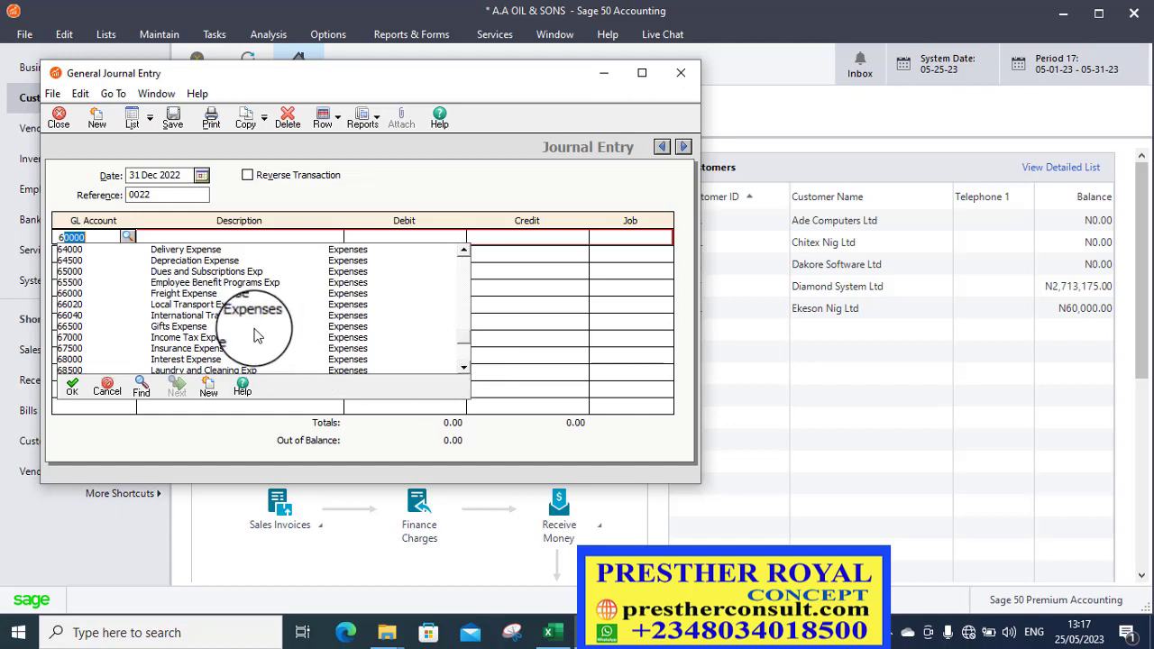
click(464, 369)
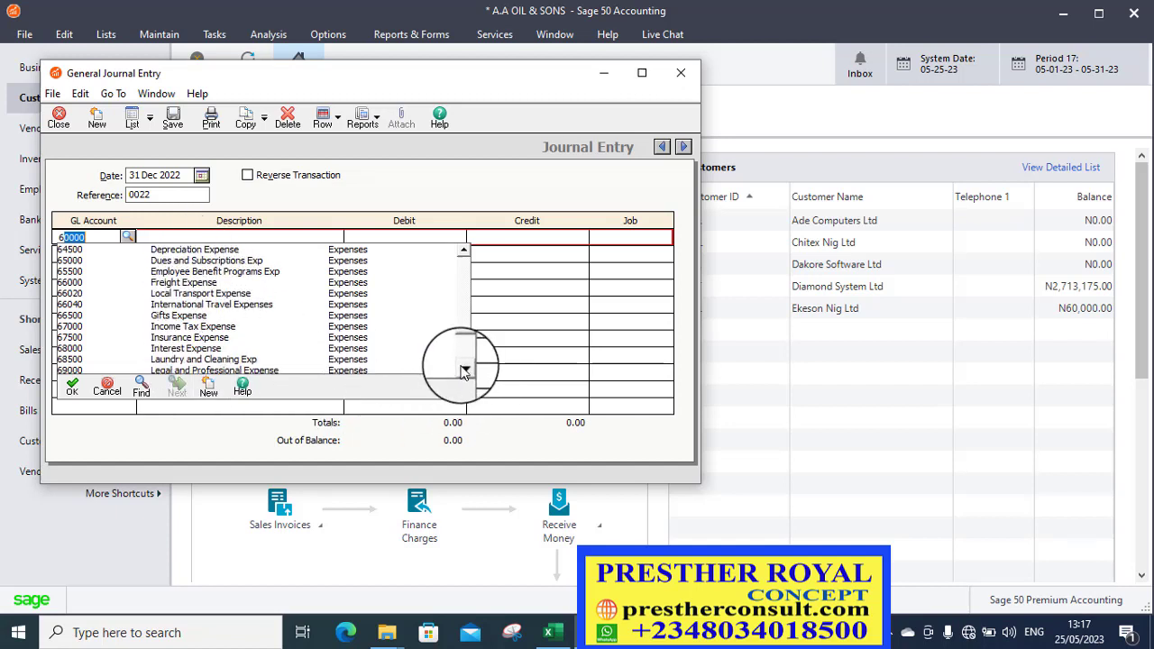
click(464, 369)
click(465, 370)
click(464, 370)
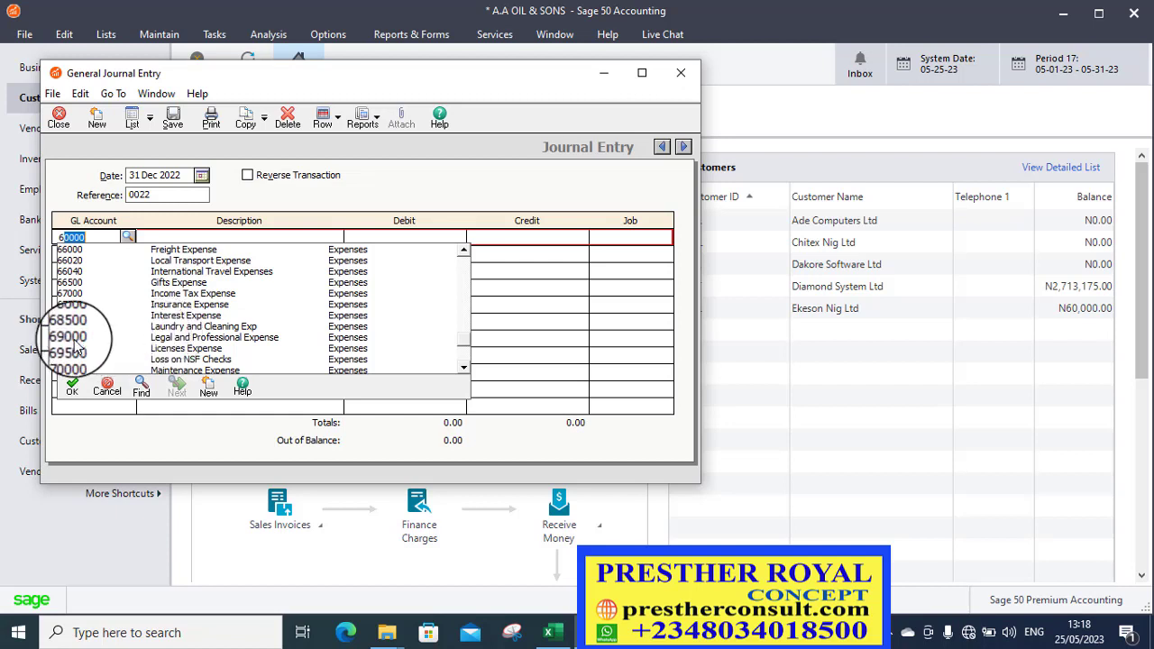
Debit 69000 for 20,000.00 on line one, described 'Legal Accrued expenses'
double_click(179, 339)
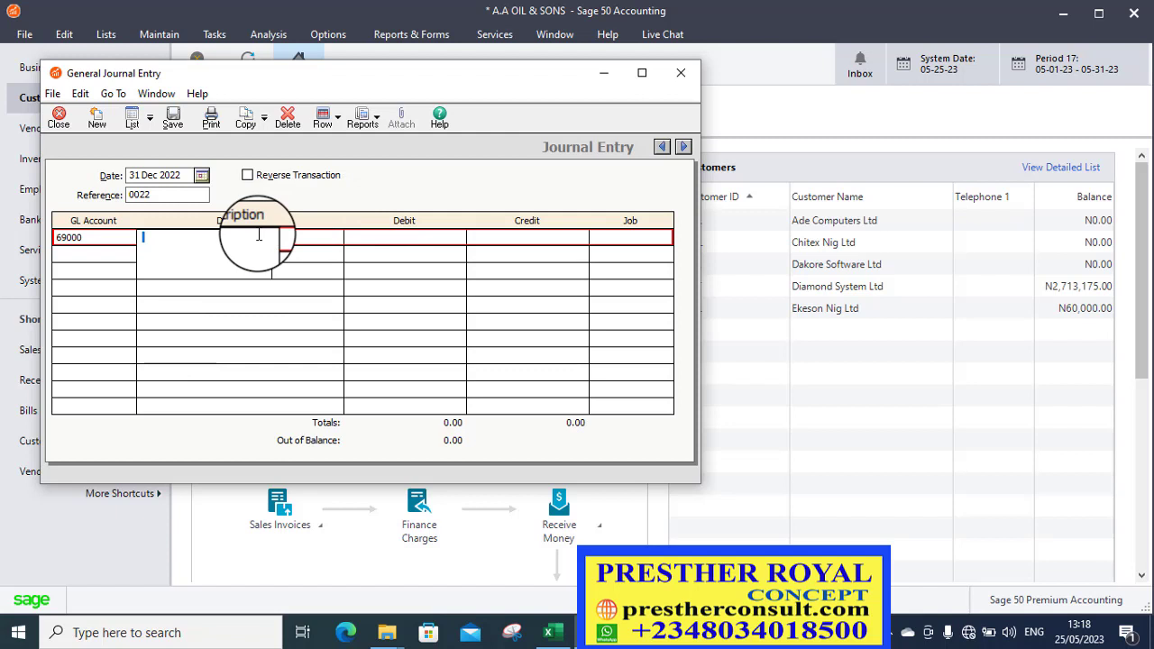
text(A)
key(Caps_Lock)
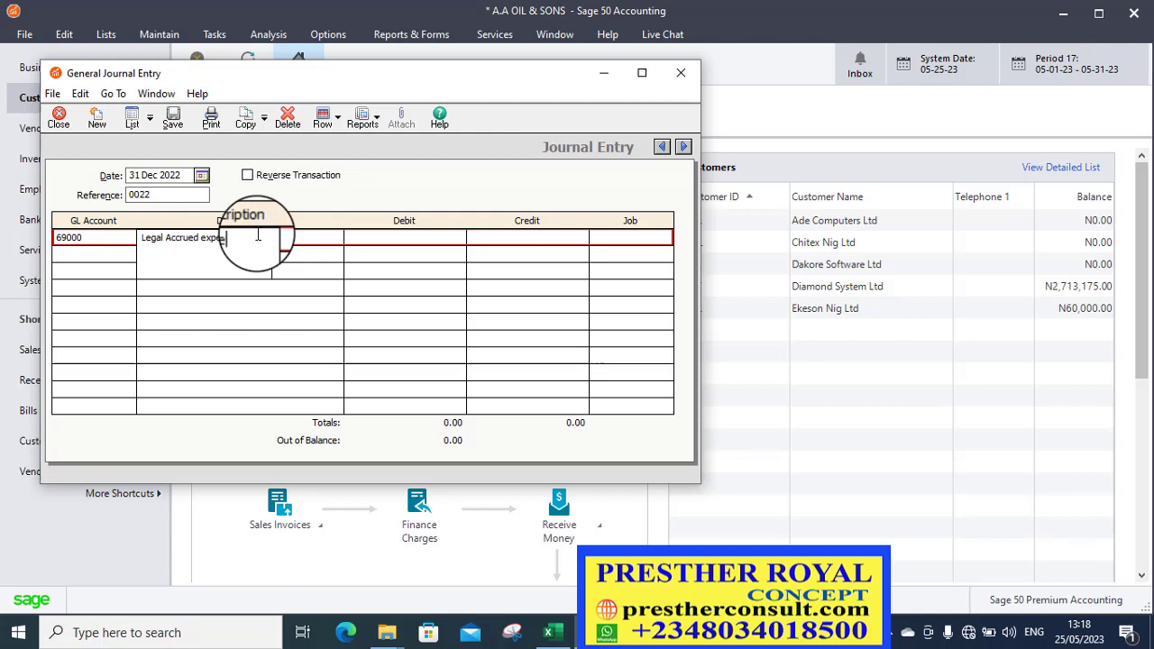
text(nses)
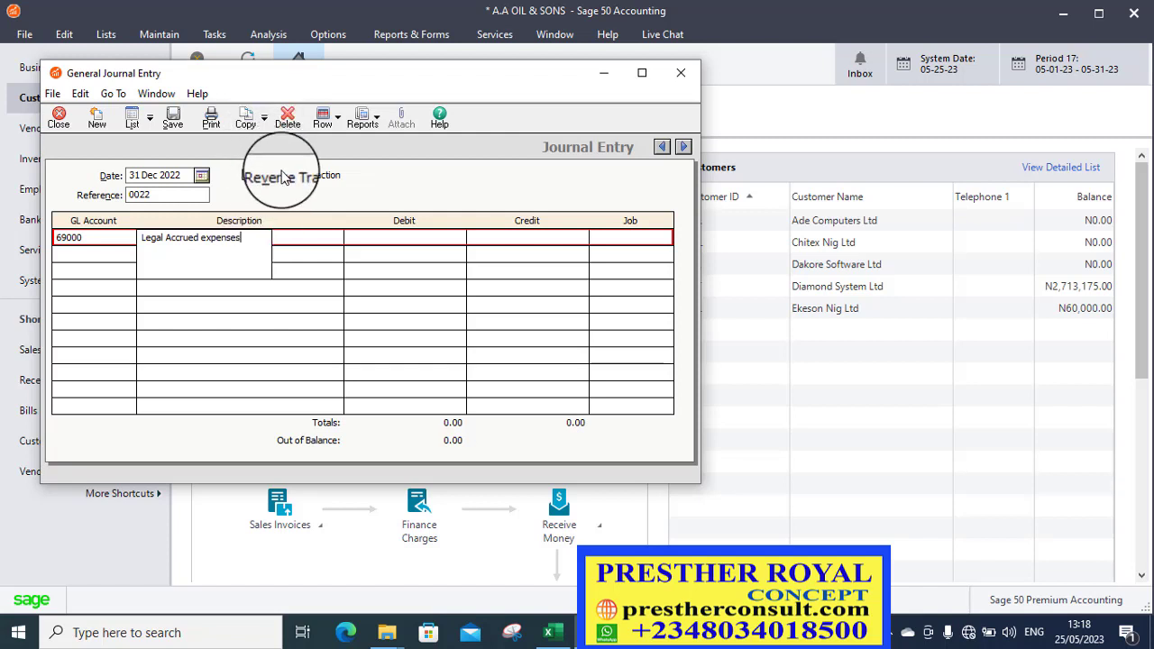
click(411, 239)
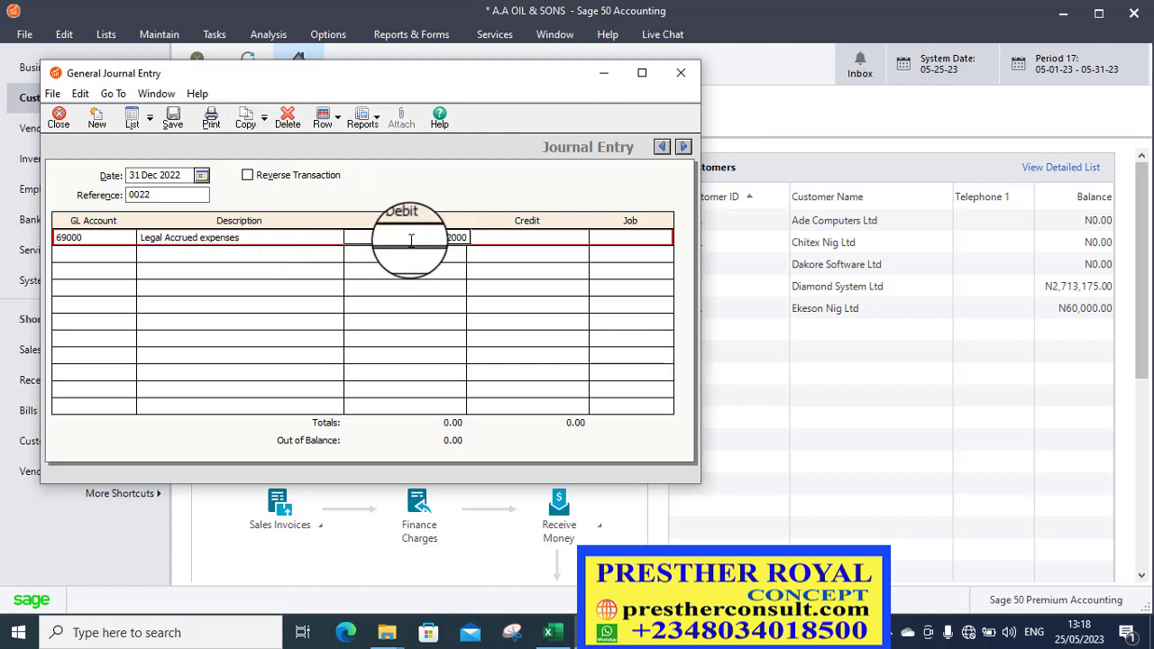
text(20000)
key(Tab)
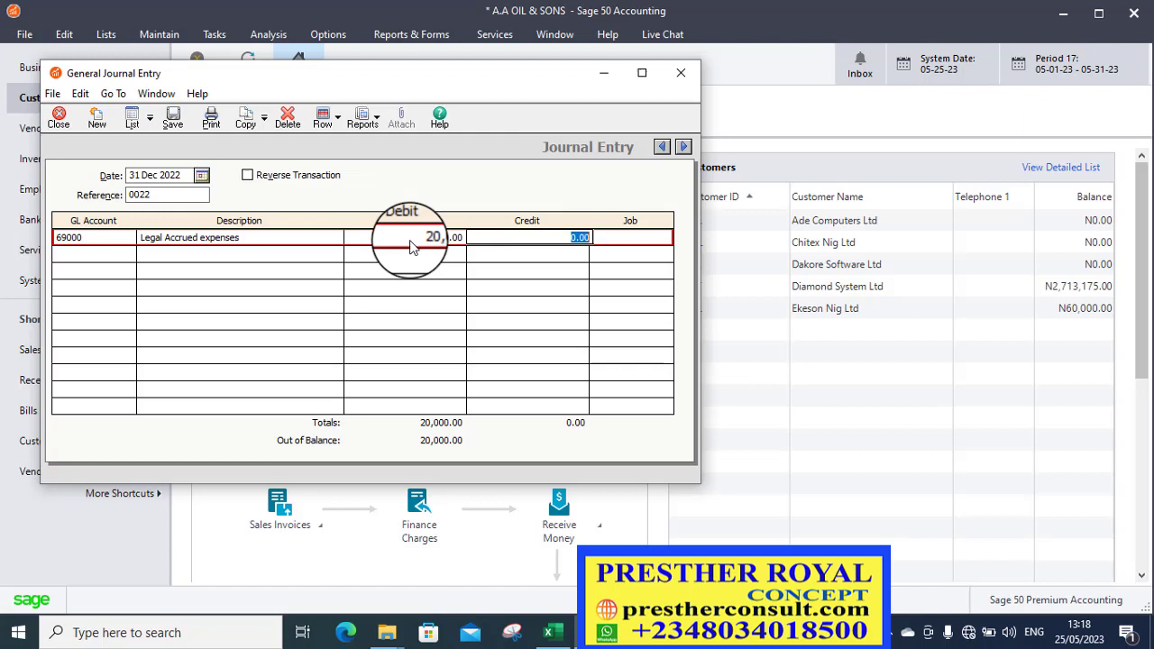
key(Tab)
key(Tab)
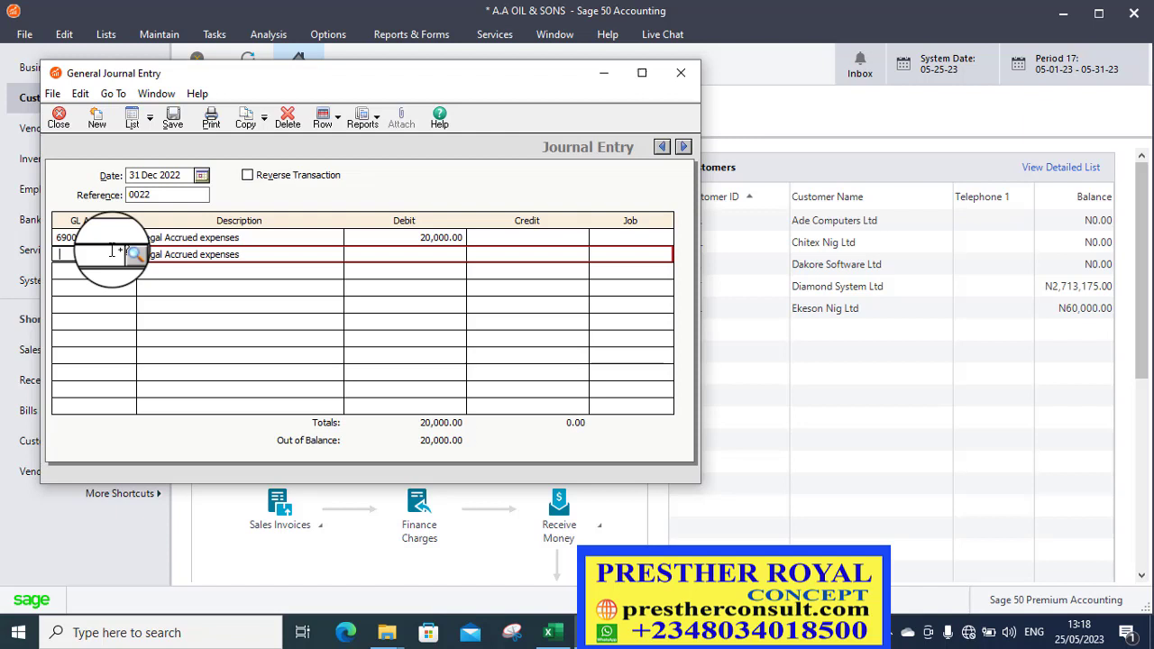
Credit account 23000 for 20,000.00 on the second line, balancing the entry to 0.00
key(Tab)
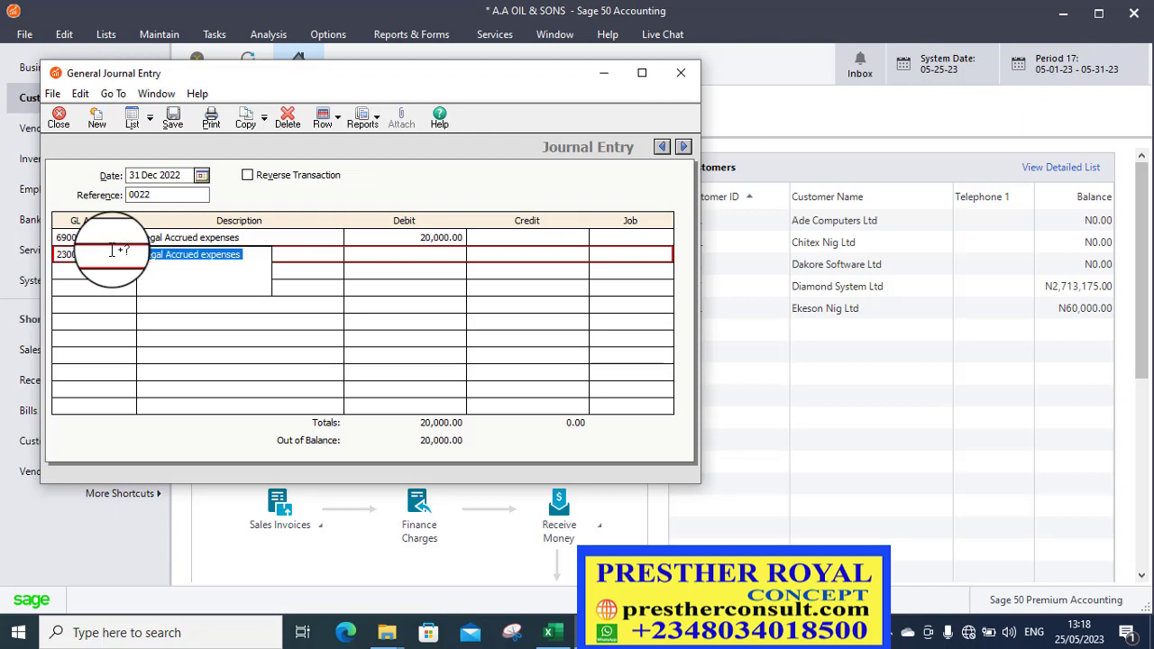
click(491, 253)
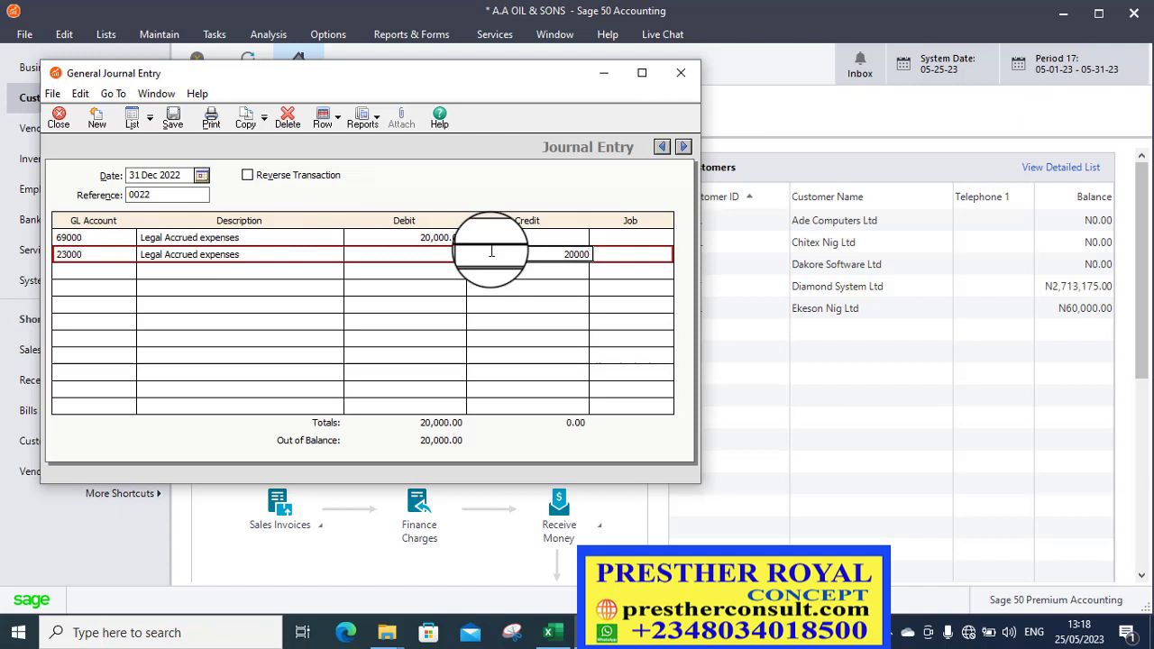
text(20000)
key(Tab)
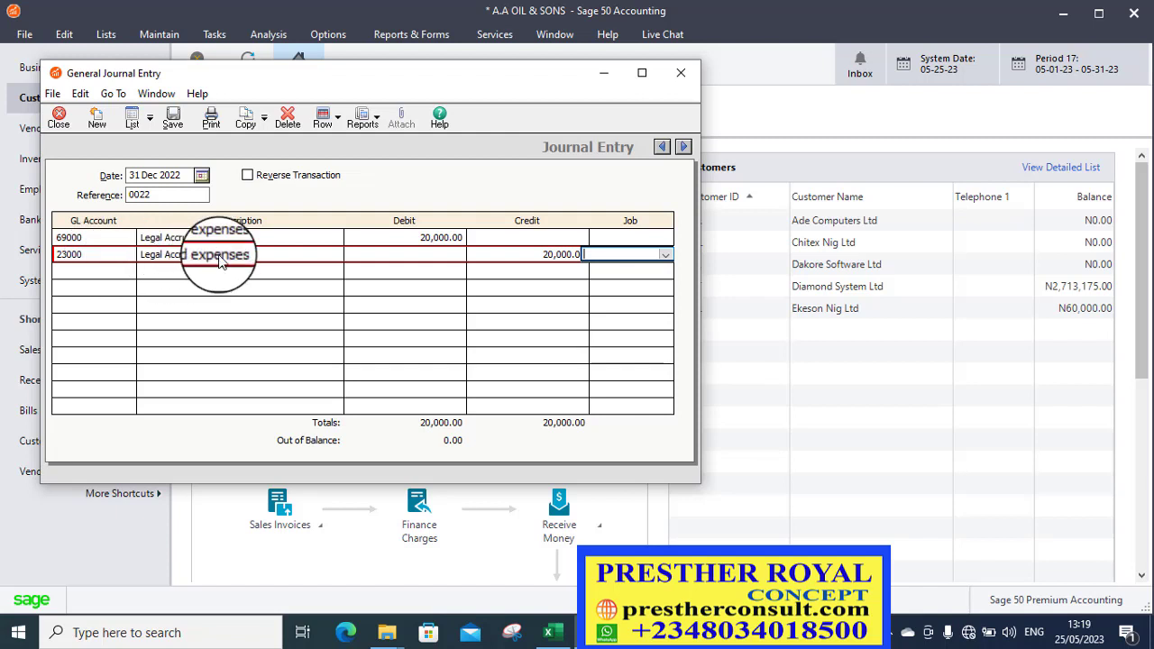
click(538, 259)
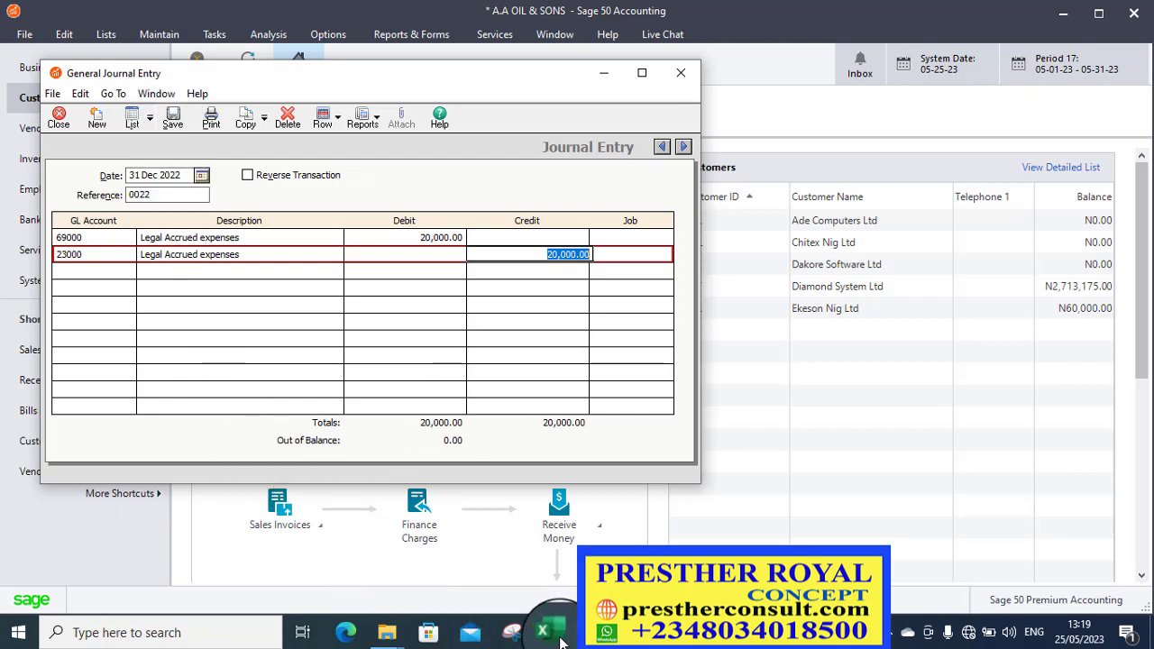
click(550, 632)
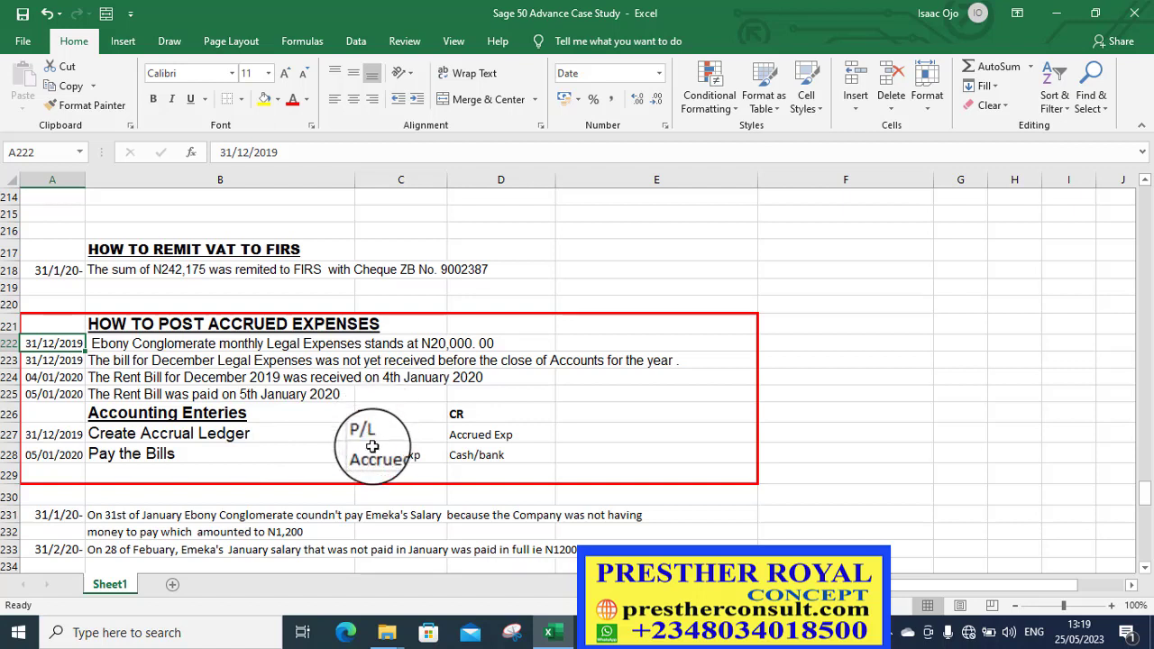
click(480, 436)
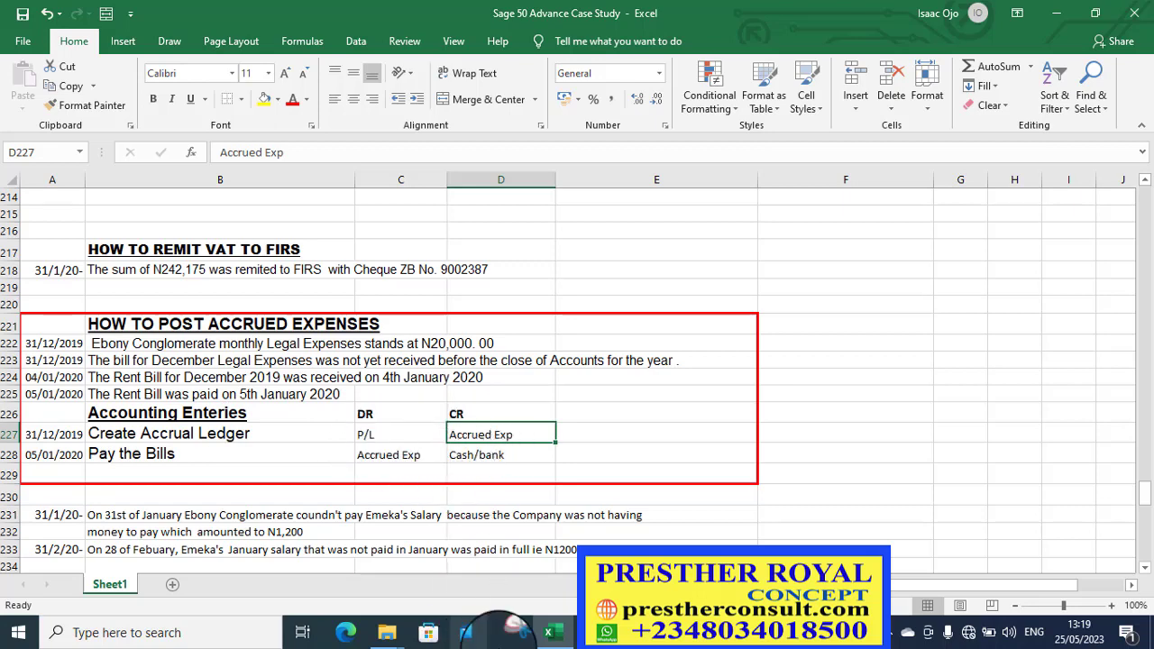
click(552, 637)
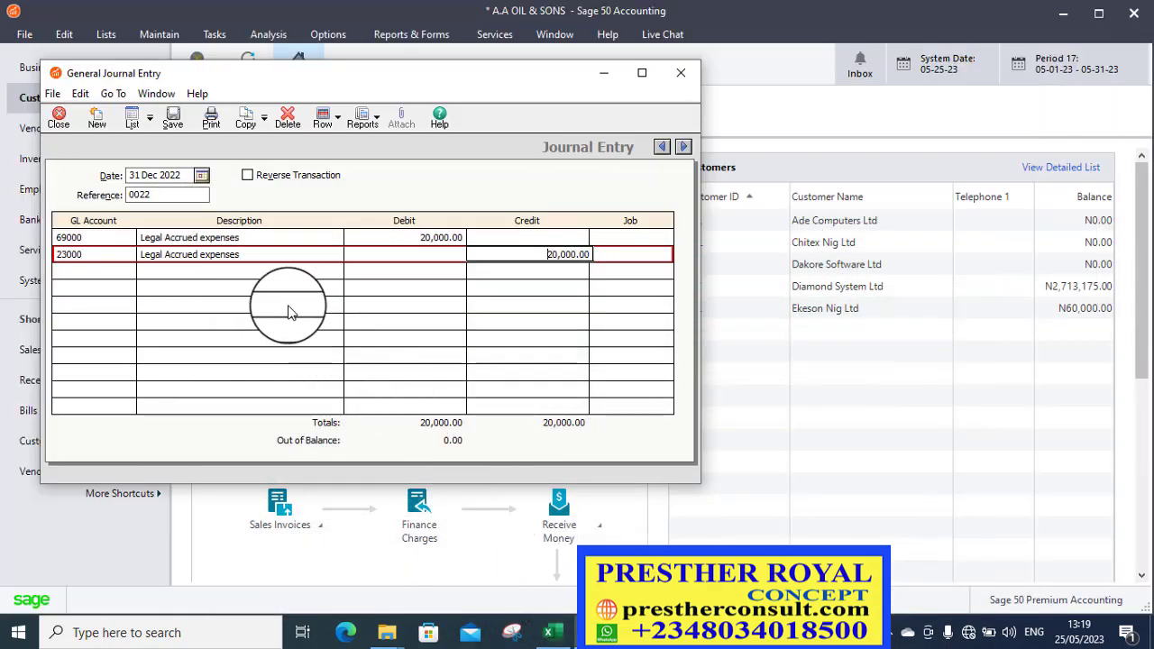
Save the 31 Dec 2022 journal despite the out-of-period warning and close its window
click(174, 122)
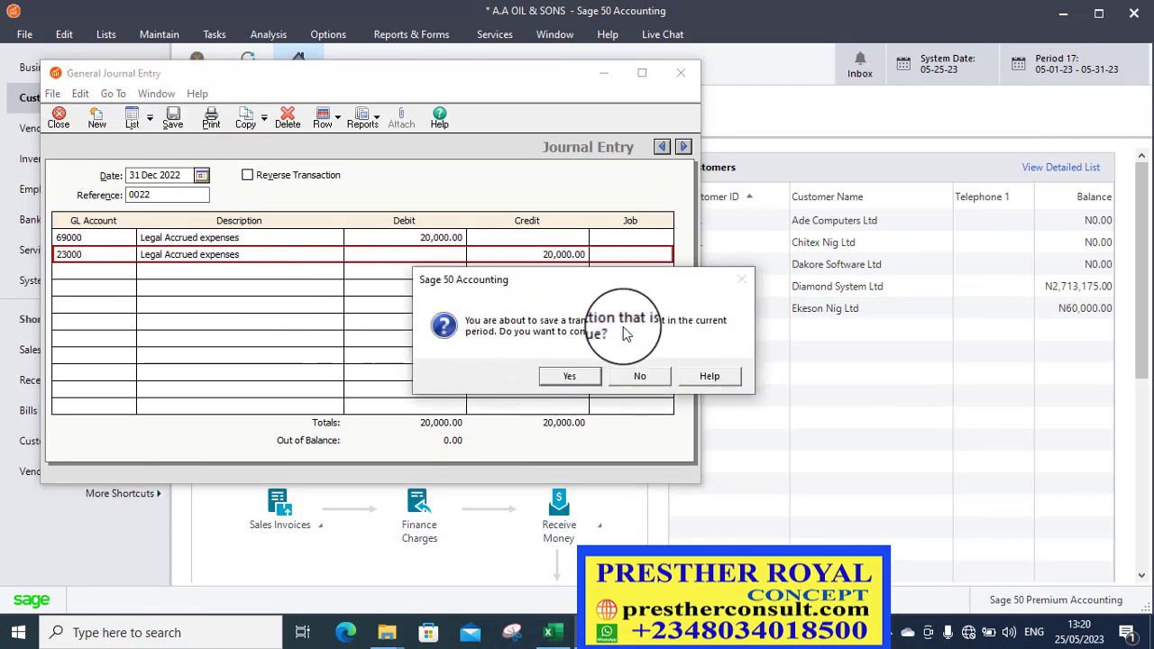
click(587, 384)
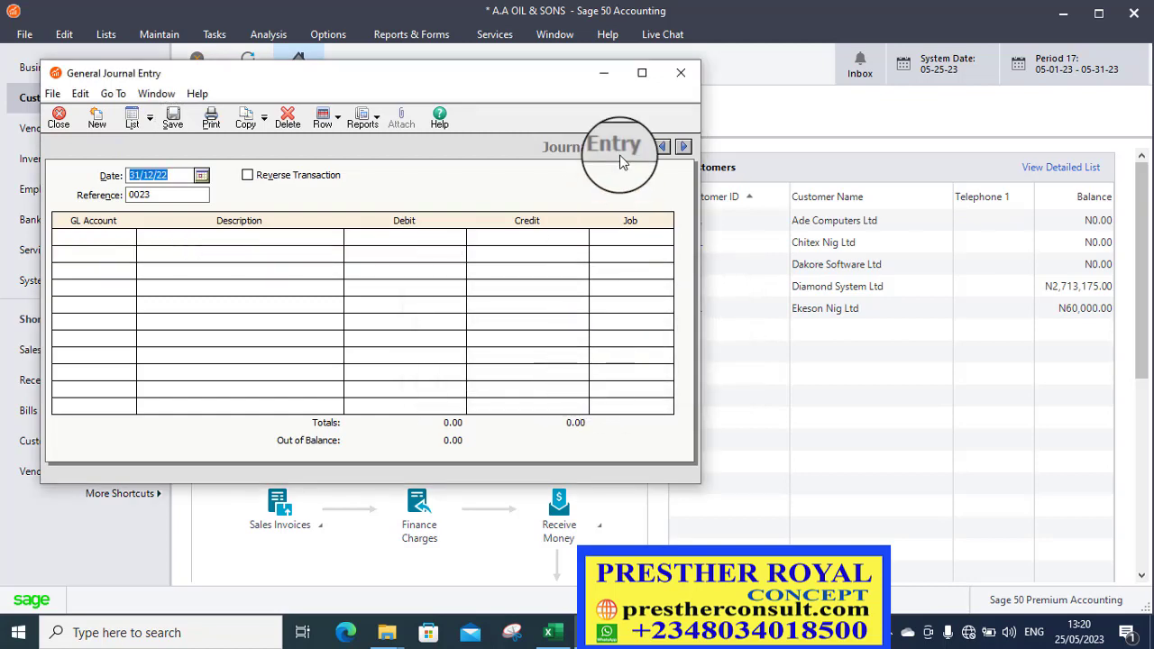
click(680, 73)
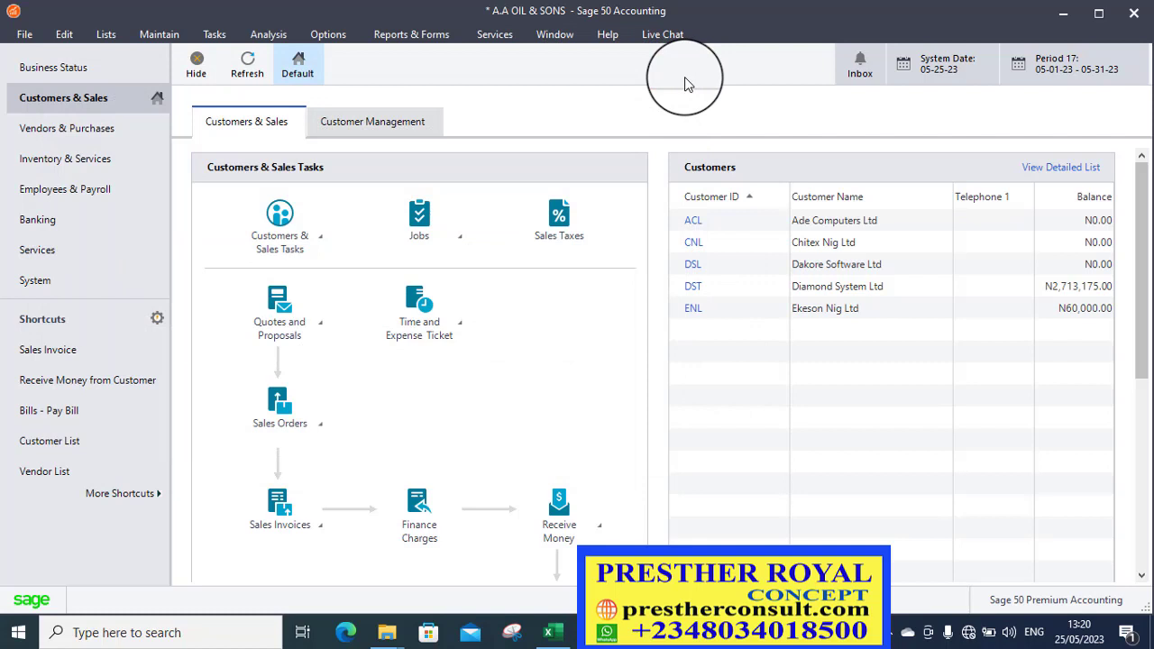
mouse_move(581, 631)
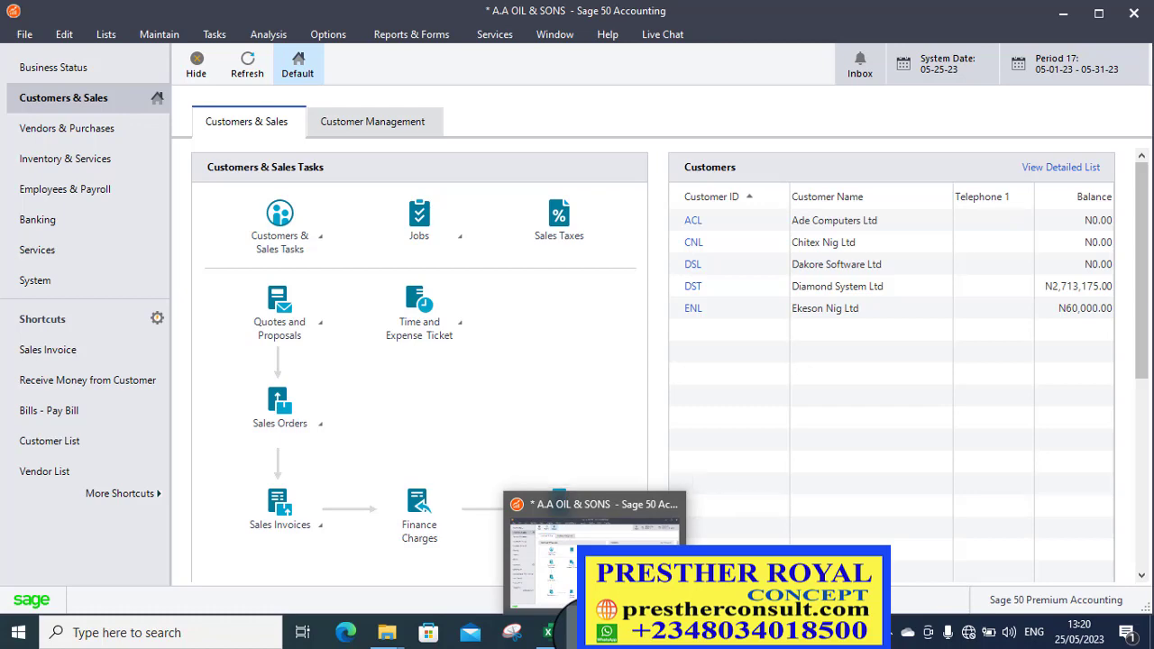
Bring the Excel case study workbook up to reword the Rent Bill rows as Legal Expenses
click(566, 634)
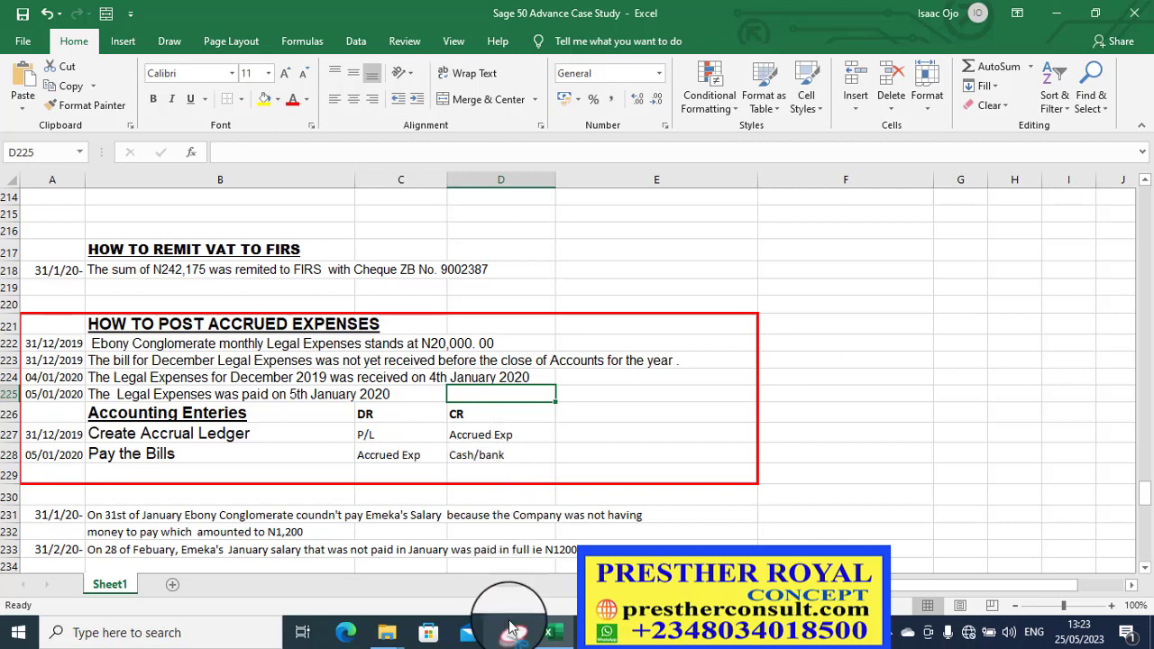
Return to Sage 50 and open a blank Payments form from Tasks
click(567, 631)
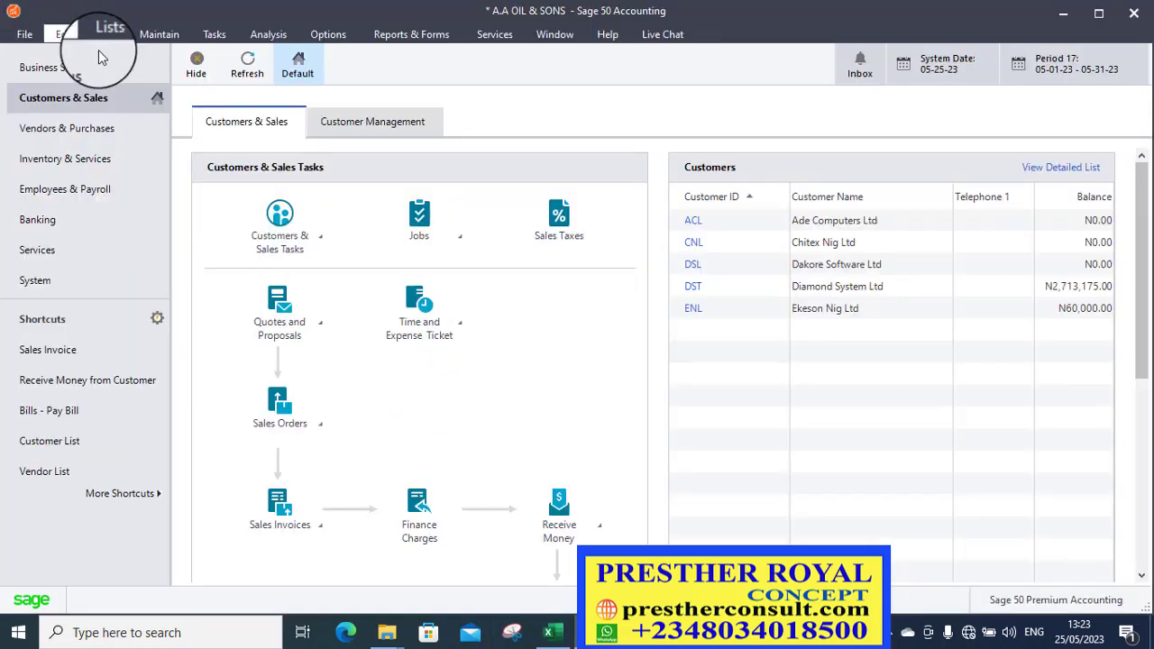
click(226, 37)
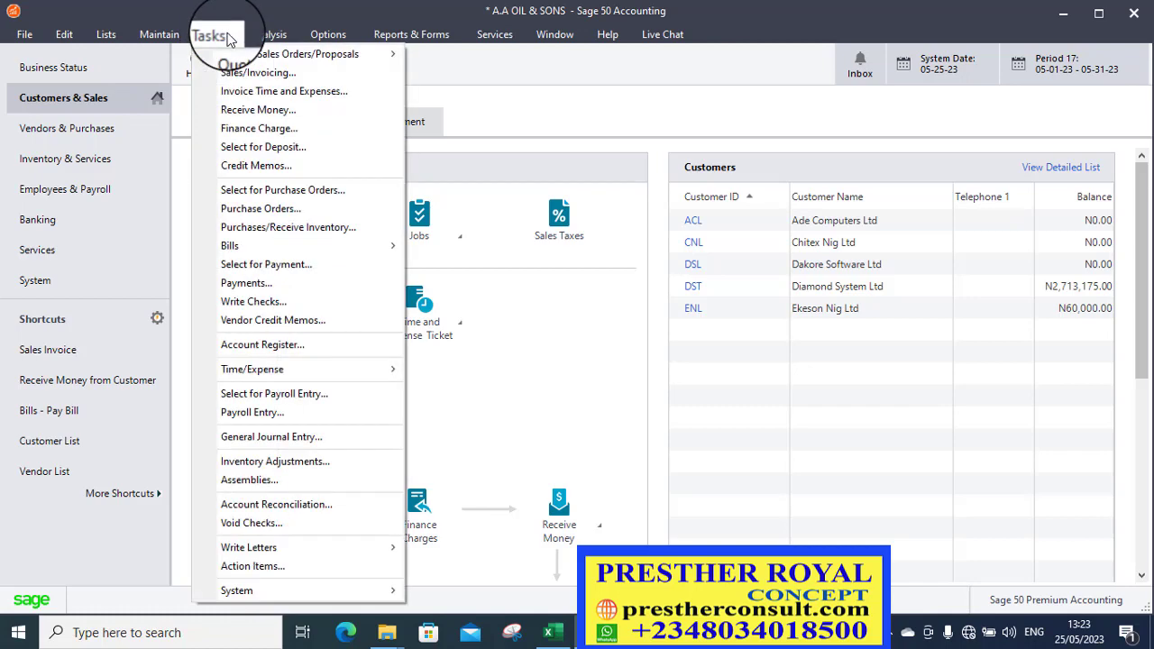
click(251, 292)
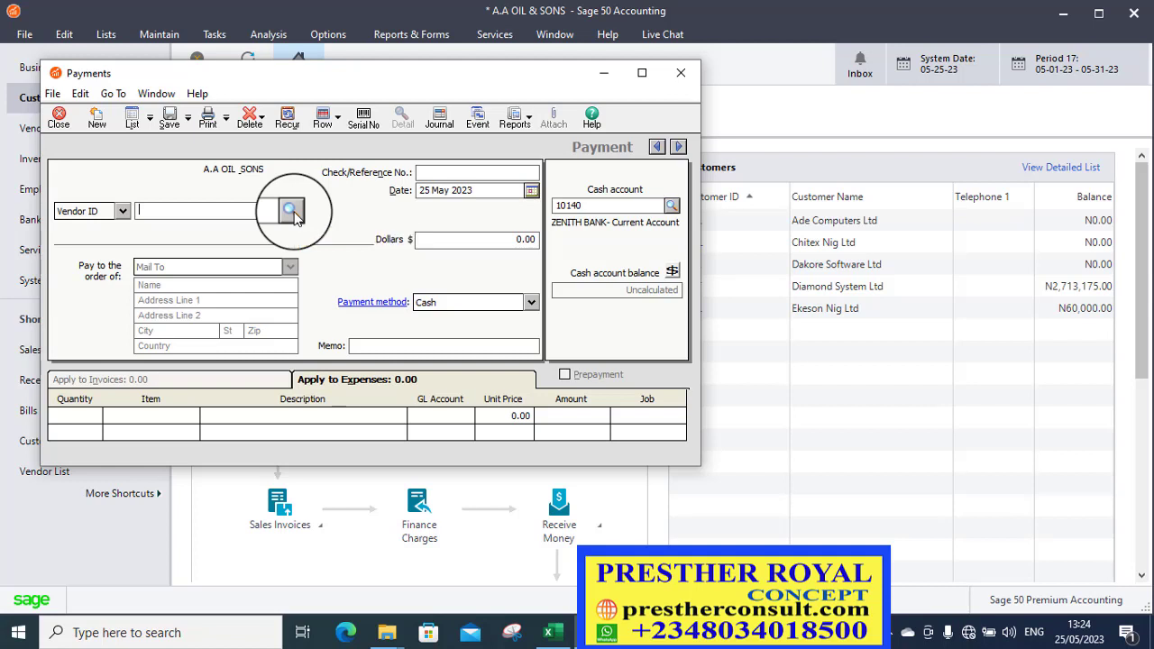
Choose the payee vendor from the lookup and enter check reference ZB O09988
click(290, 210)
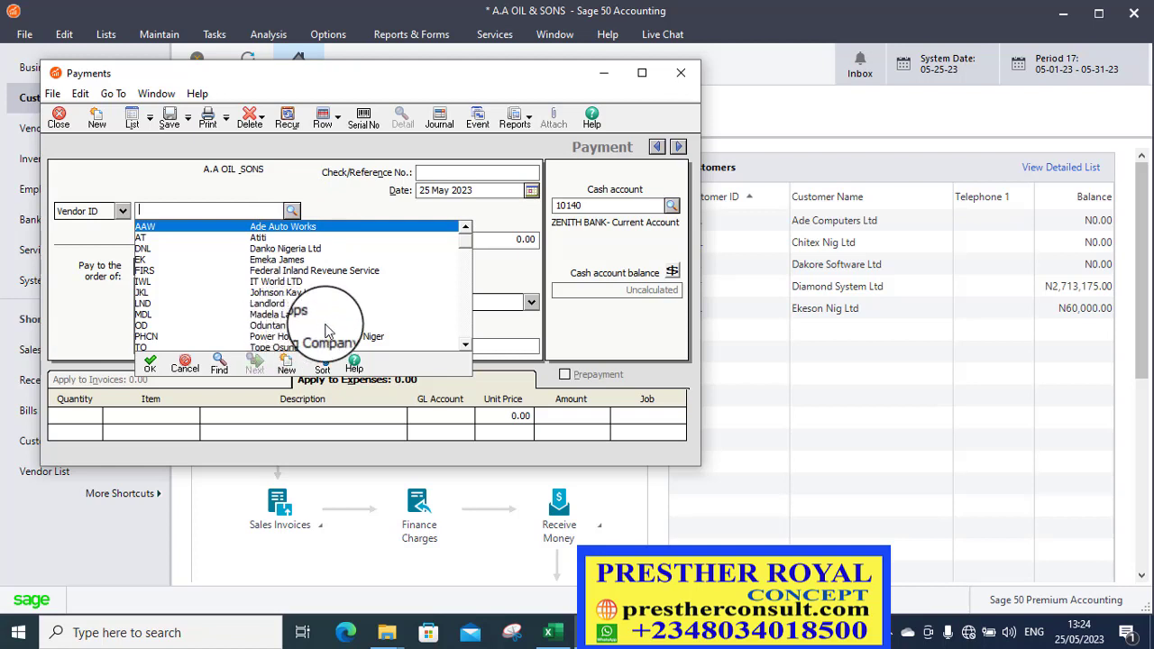
double_click(280, 327)
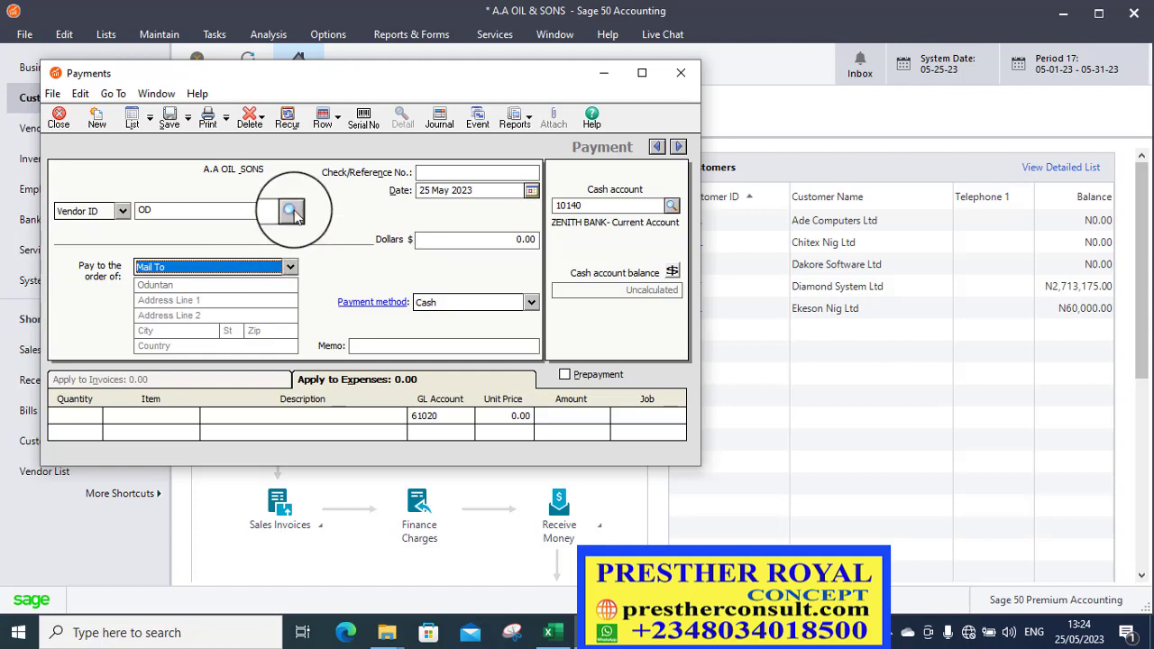
click(448, 173)
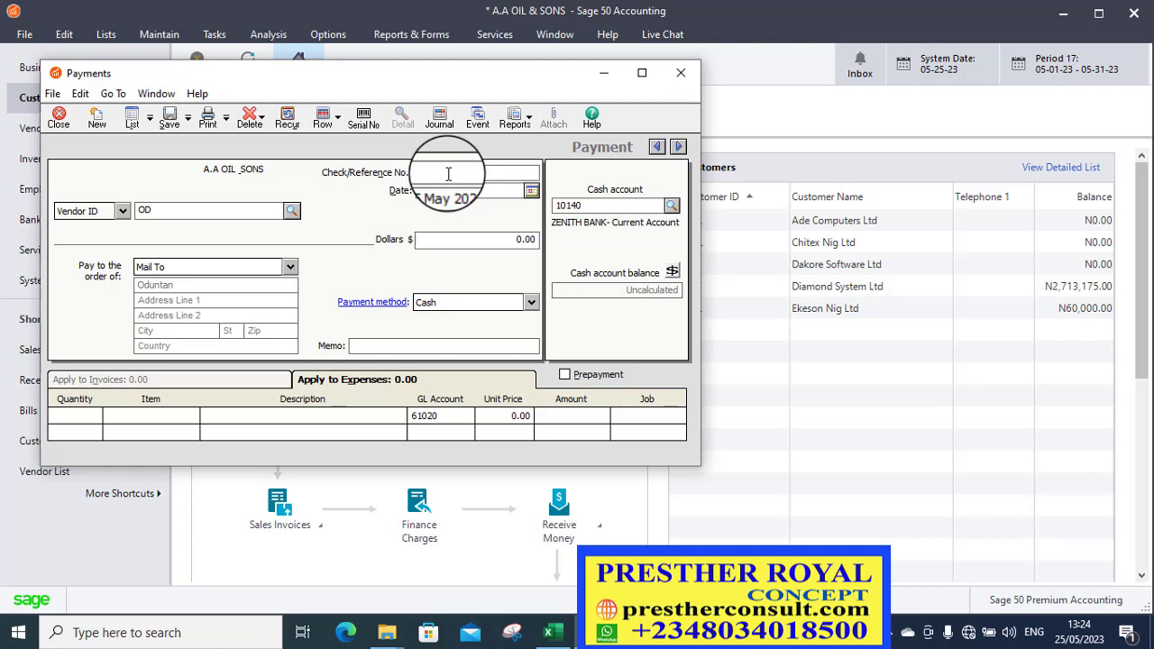
key(Caps_Lock)
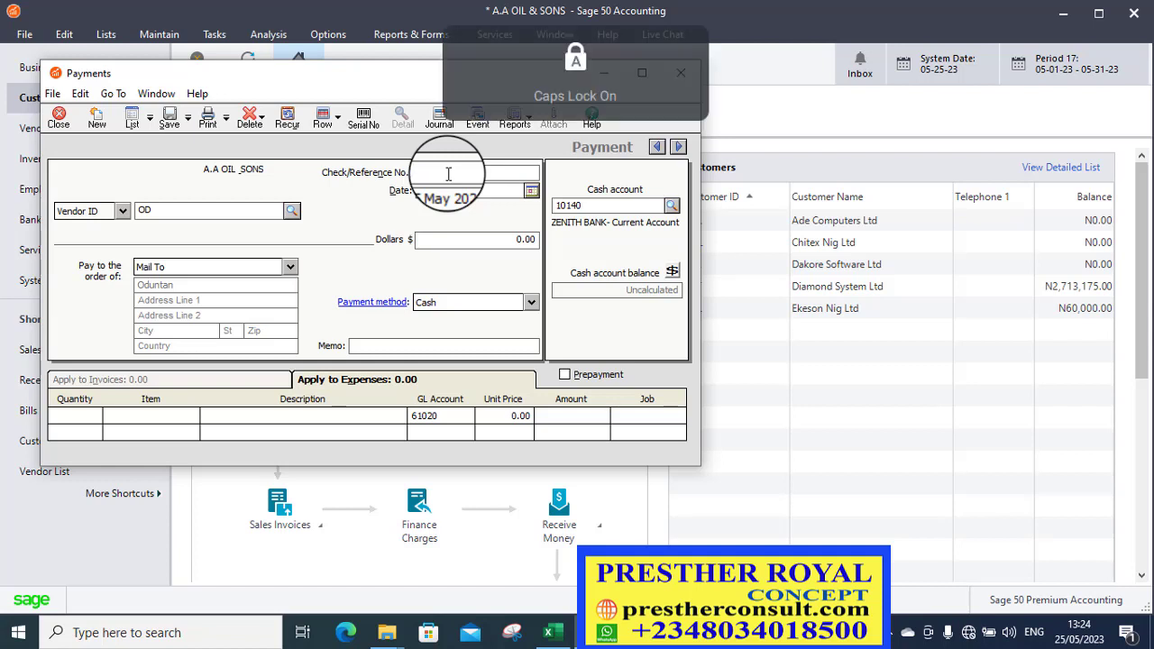
text(ZB )
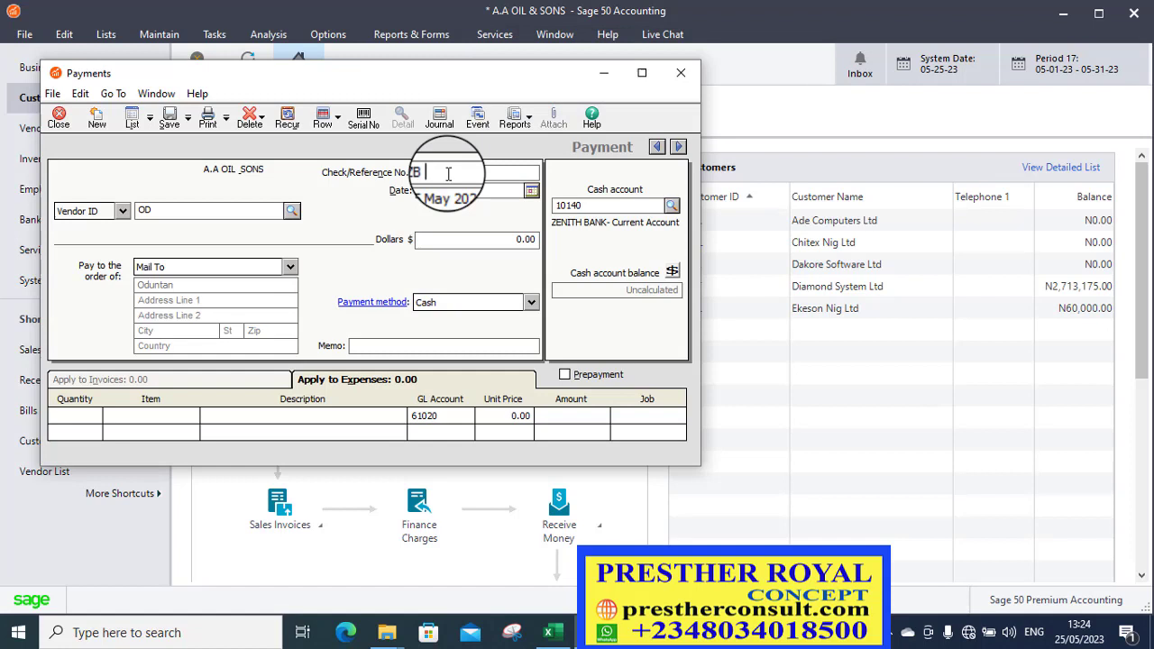
text(O09988)
Date the payment 5 January 2023 and pay it from 10140 ZENITH BANK- Current Account
click(535, 191)
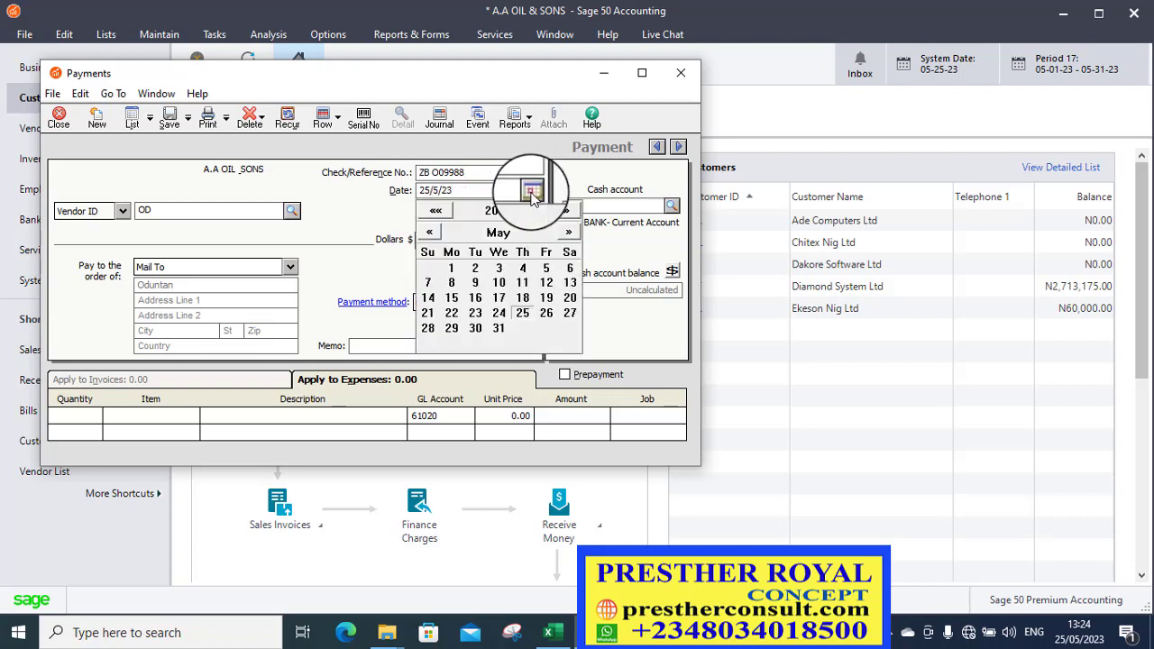
click(427, 234)
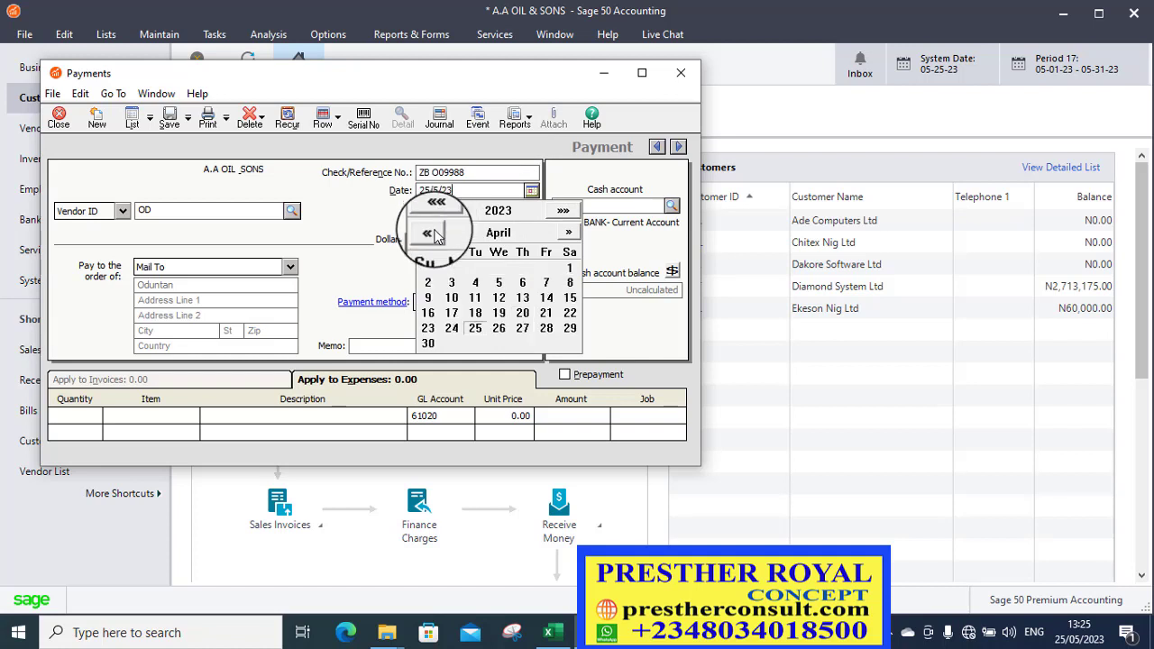
click(427, 235)
click(429, 234)
click(429, 234)
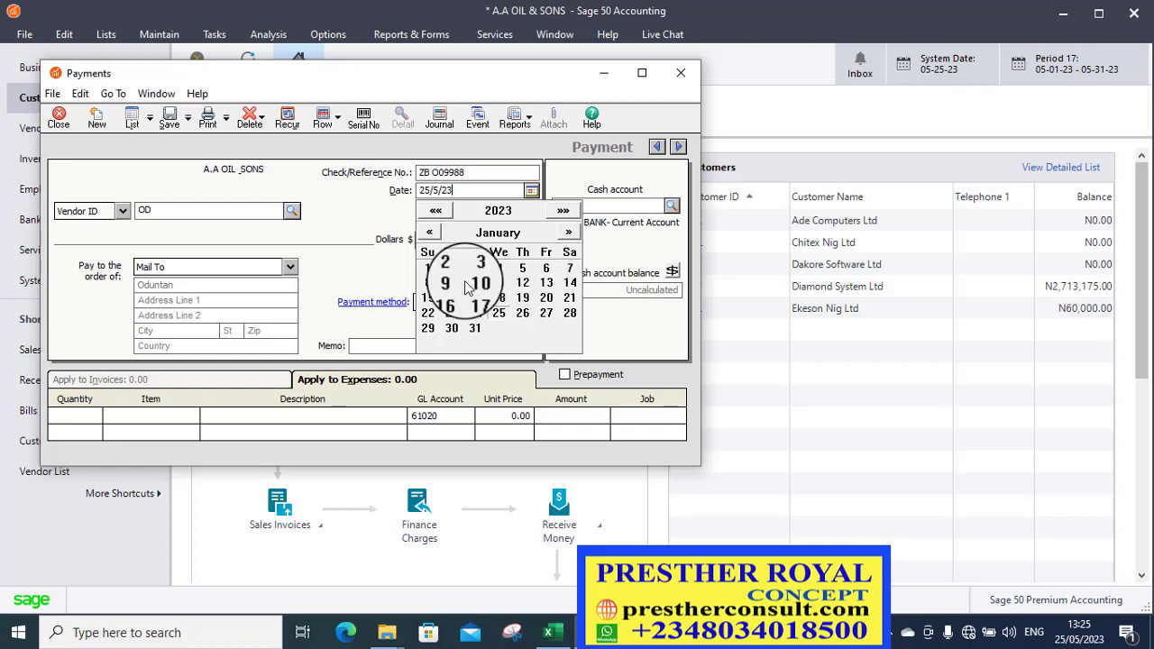
click(523, 268)
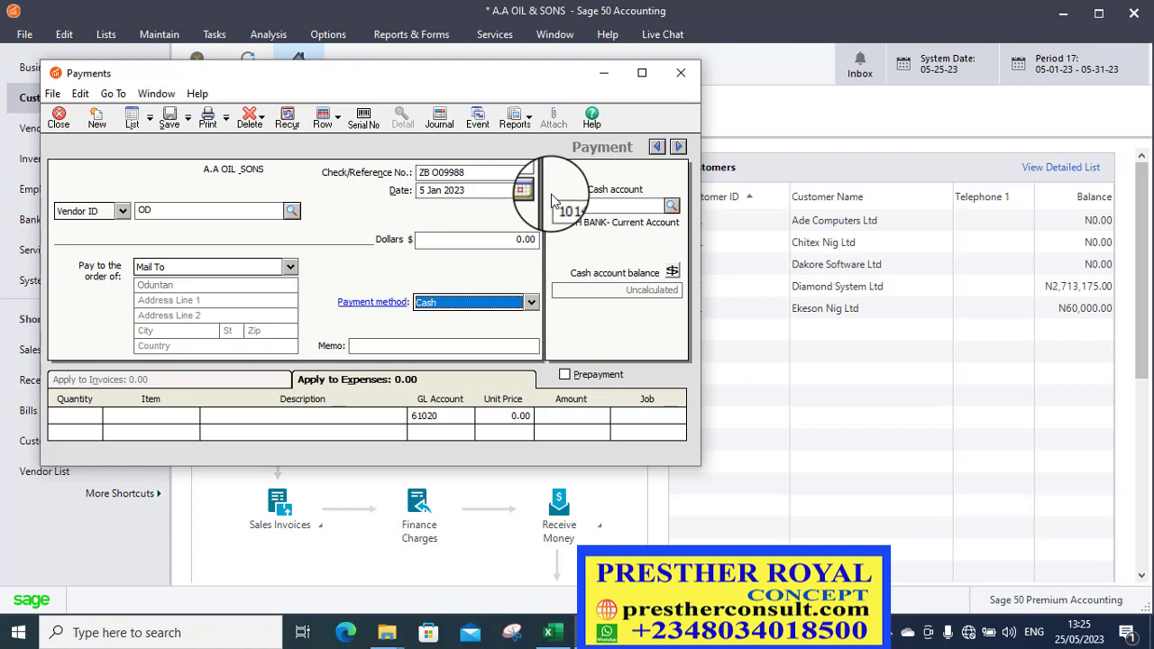
click(672, 206)
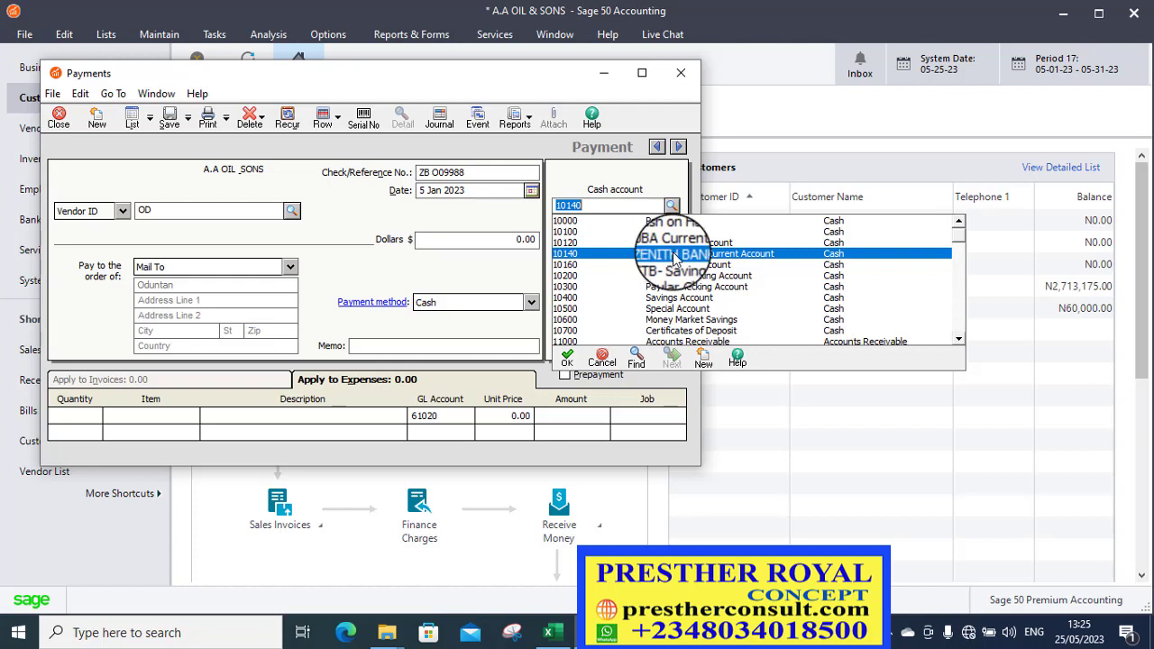
double_click(669, 255)
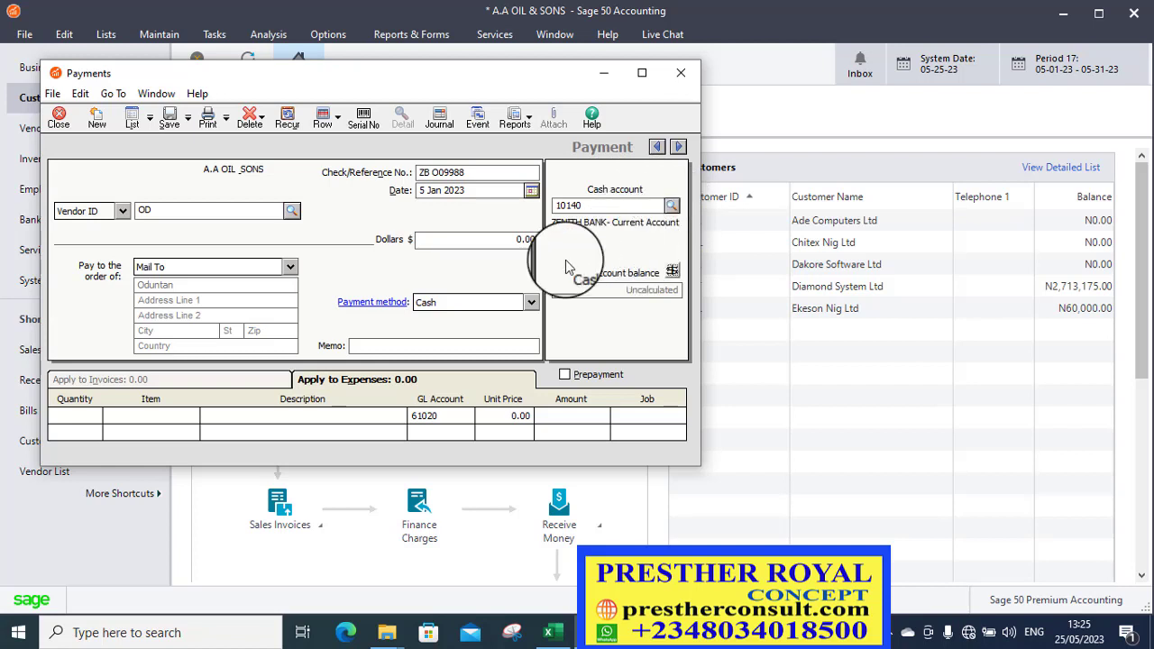
Make the payment a Check and describe the expense line 'Legal Expenses for Dec 2022'
click(532, 304)
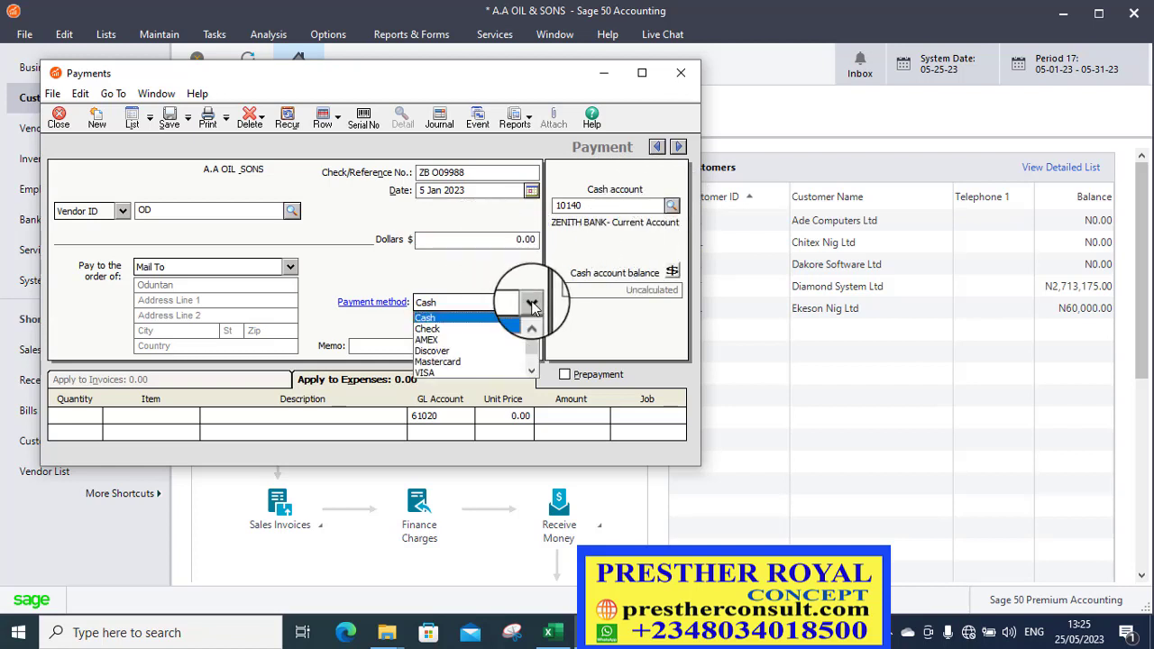
click(469, 330)
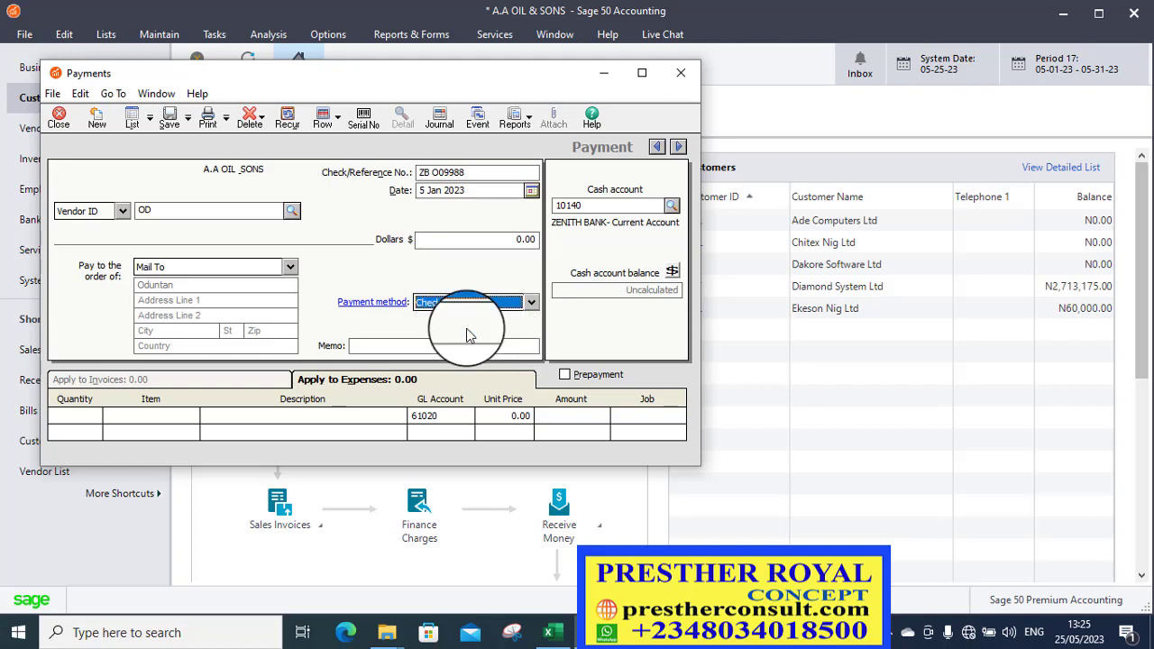
click(325, 424)
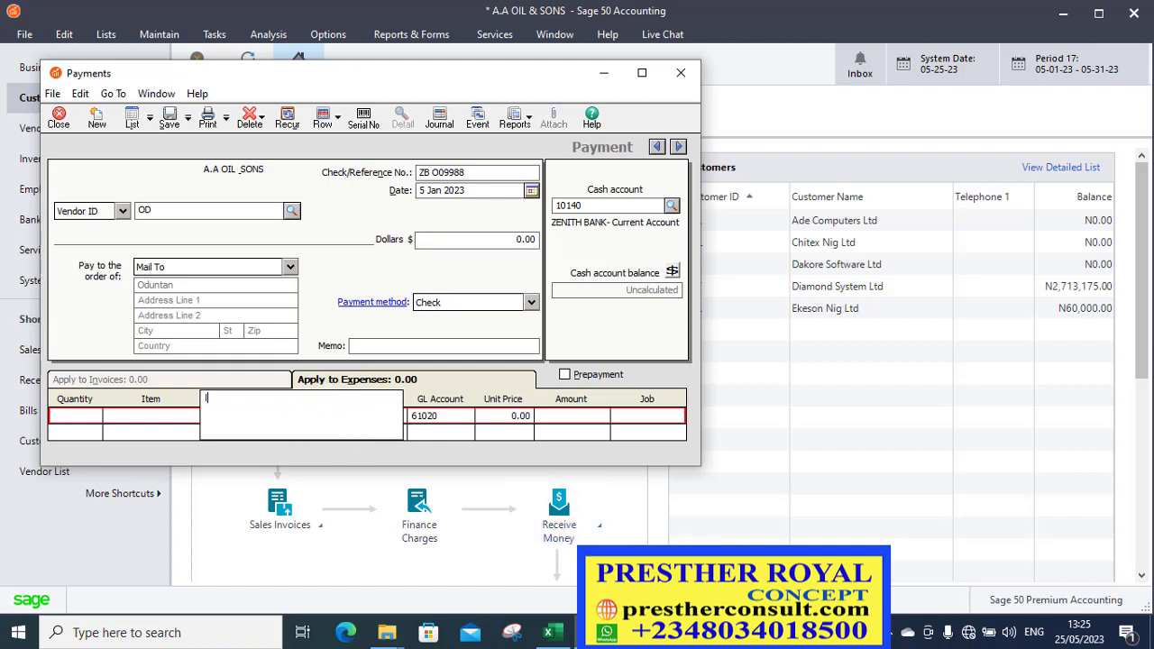
key(Caps_Lock)
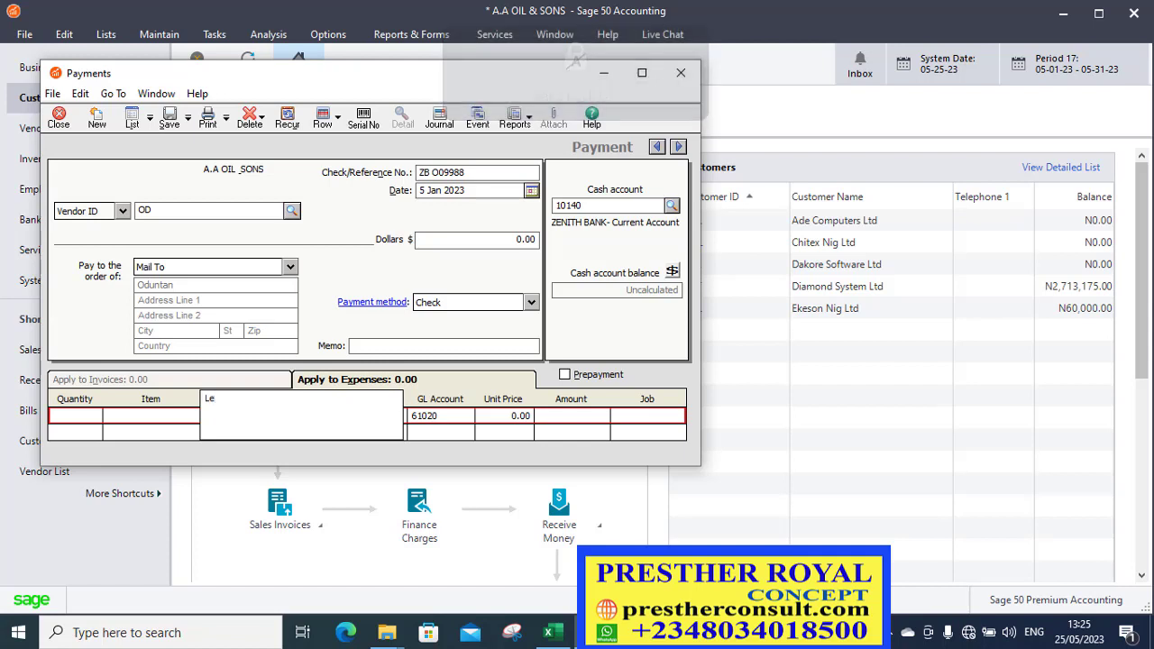
text(gal)
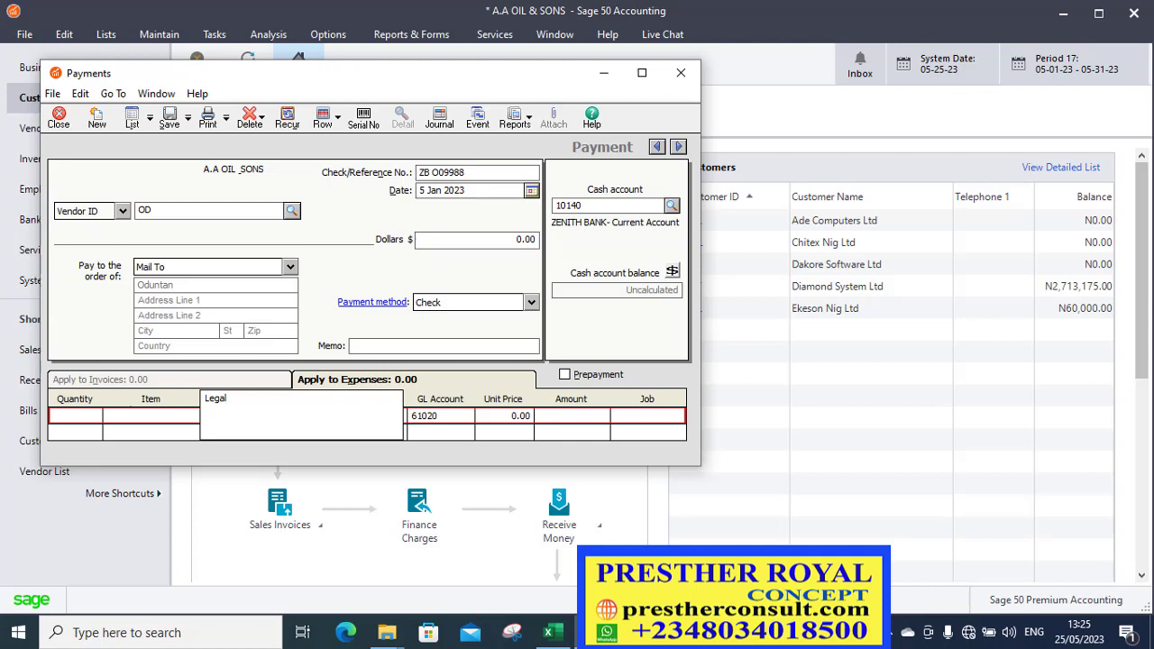
text( Expense)
key(BackSpace)
text(ses for Dec 2022)
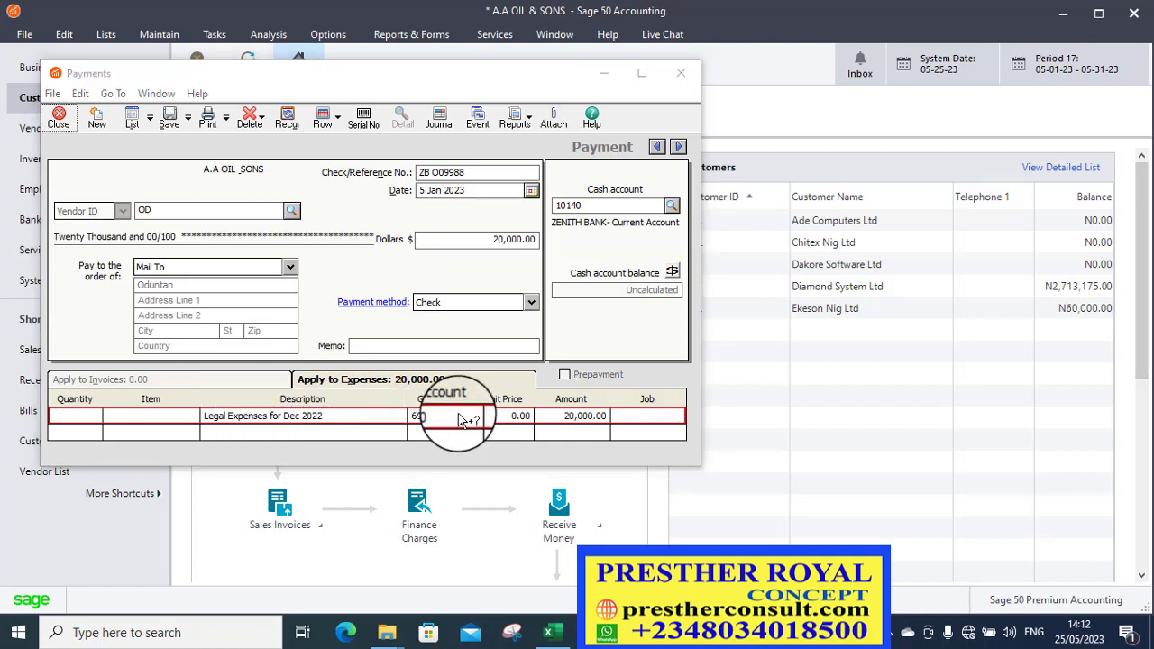
Charge the line to 23000 Accrued Expenses for 20,000 and save the payment
click(449, 415)
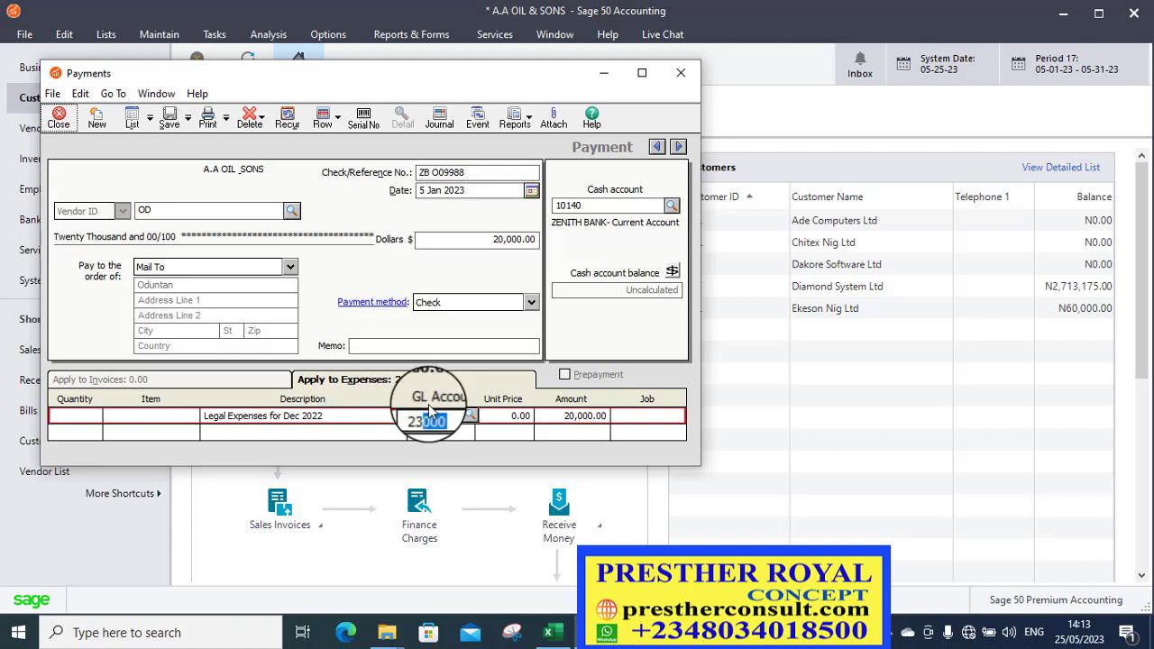
click(471, 416)
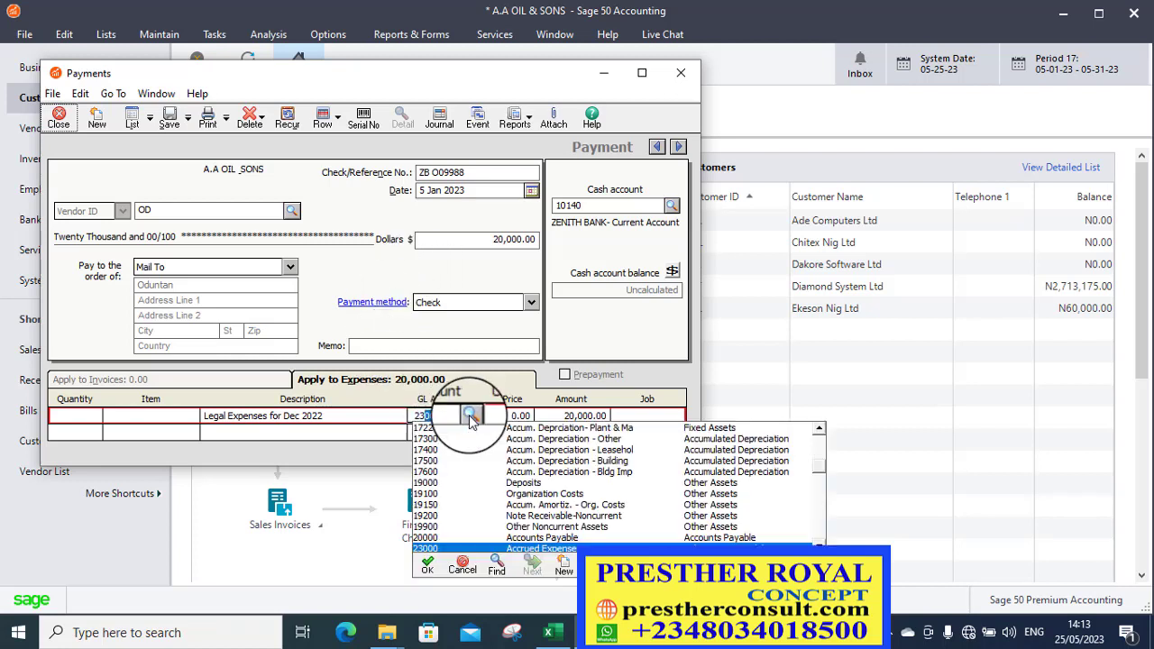
click(466, 550)
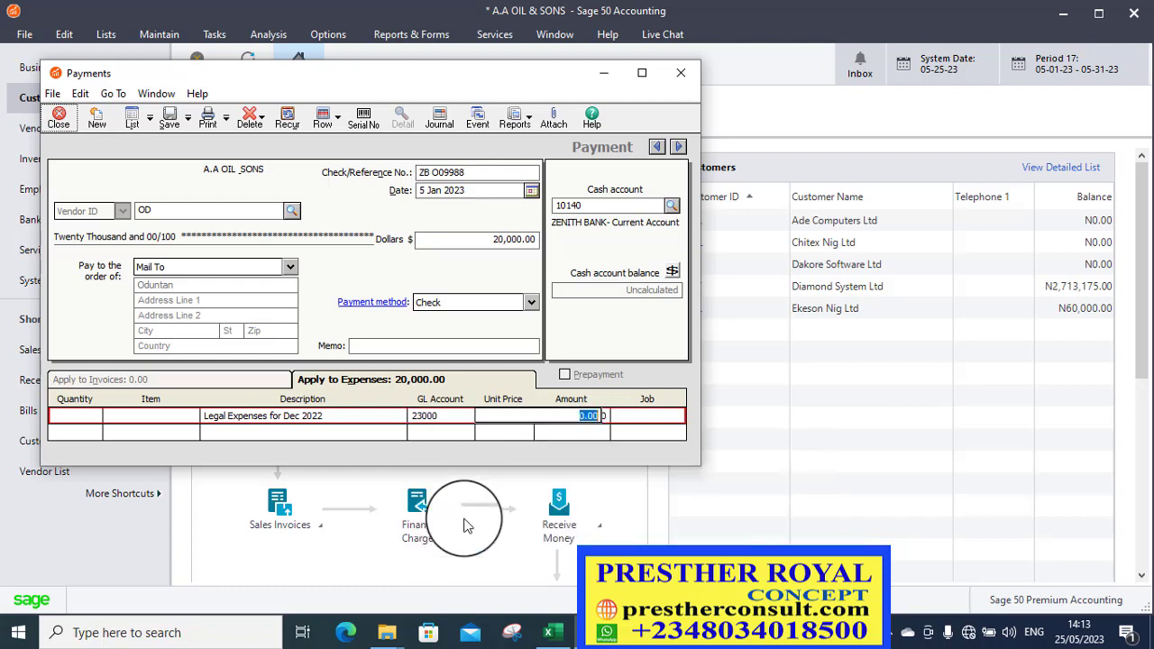
text(20000)
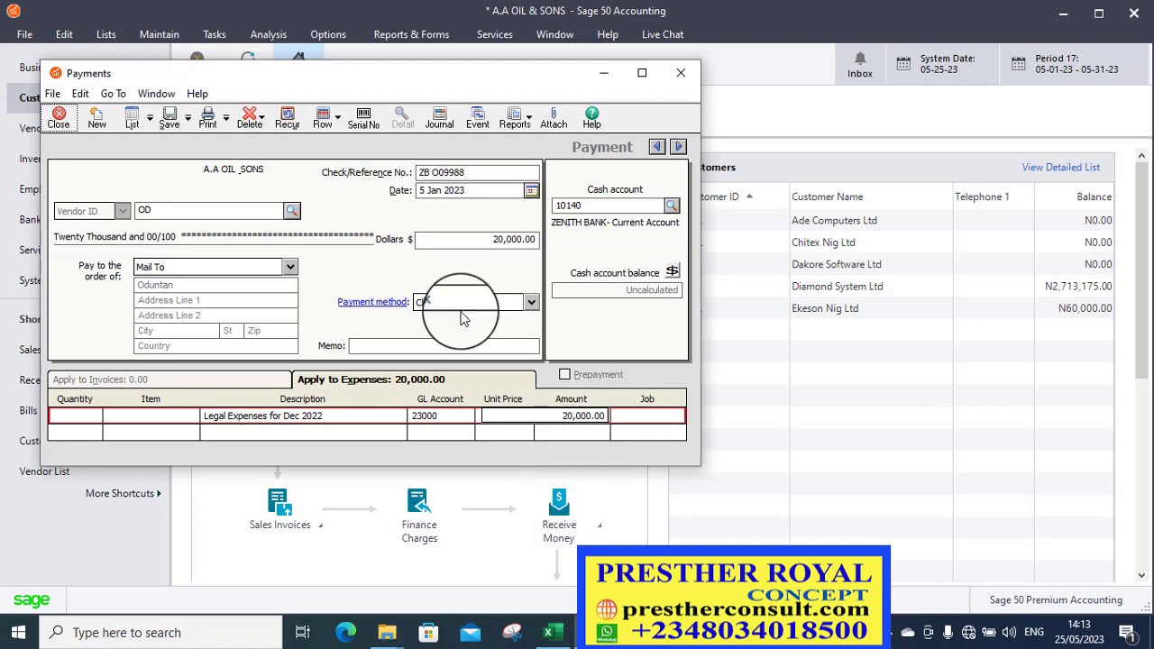
click(169, 118)
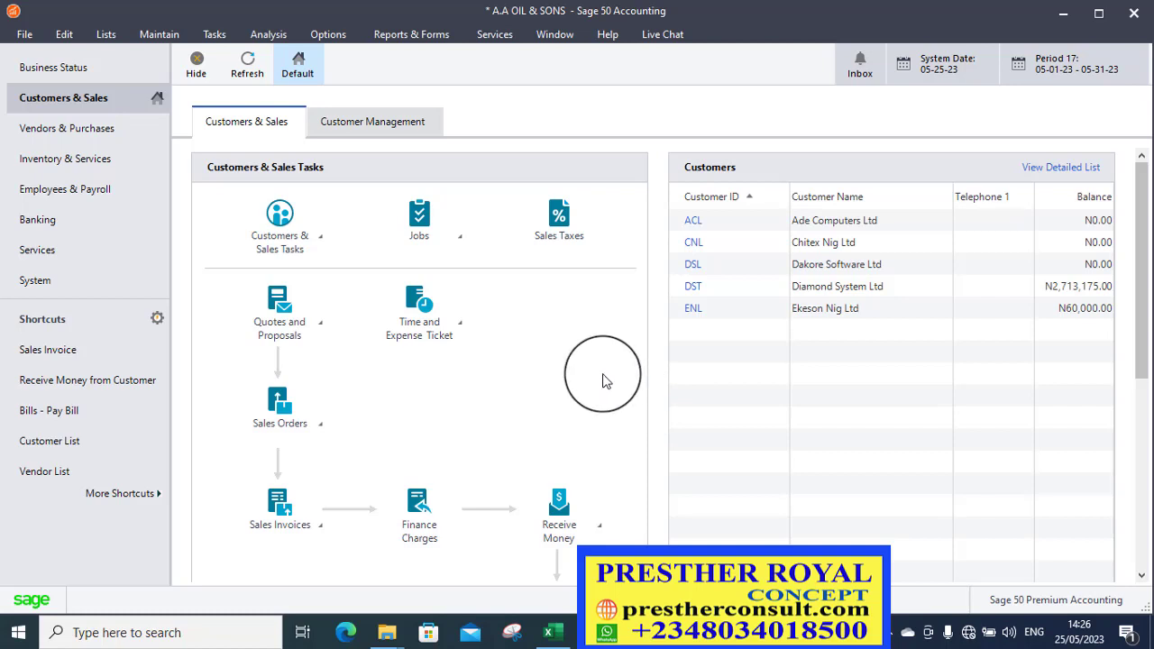
Open the Financial Statements report list from Reports & Forms
click(412, 36)
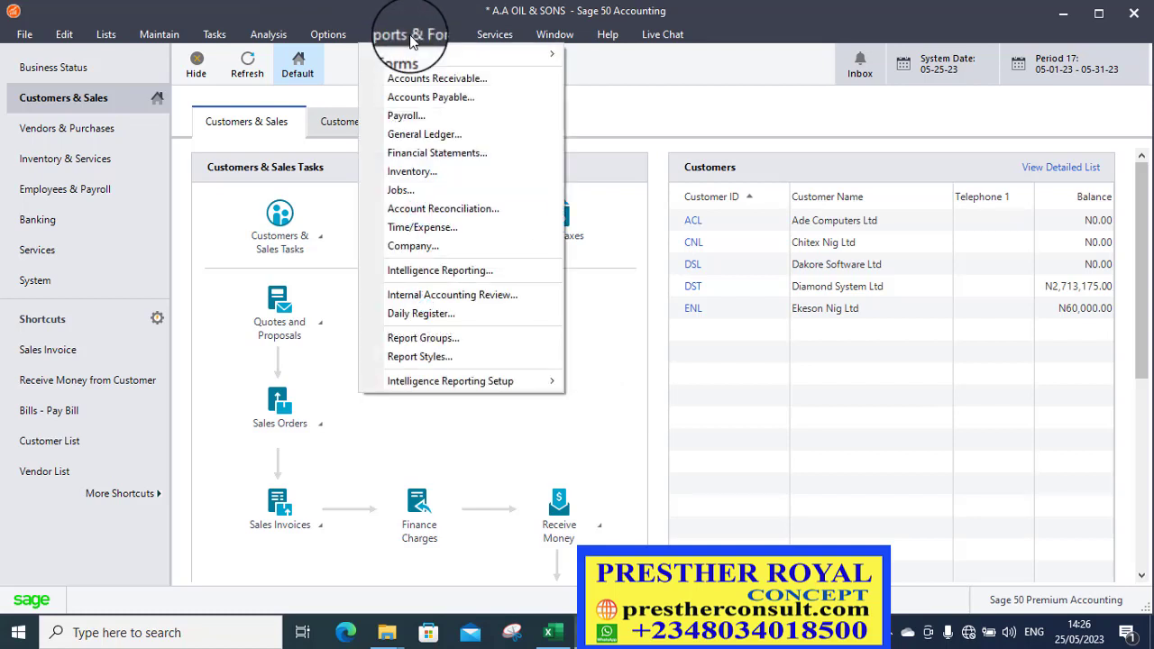
click(416, 159)
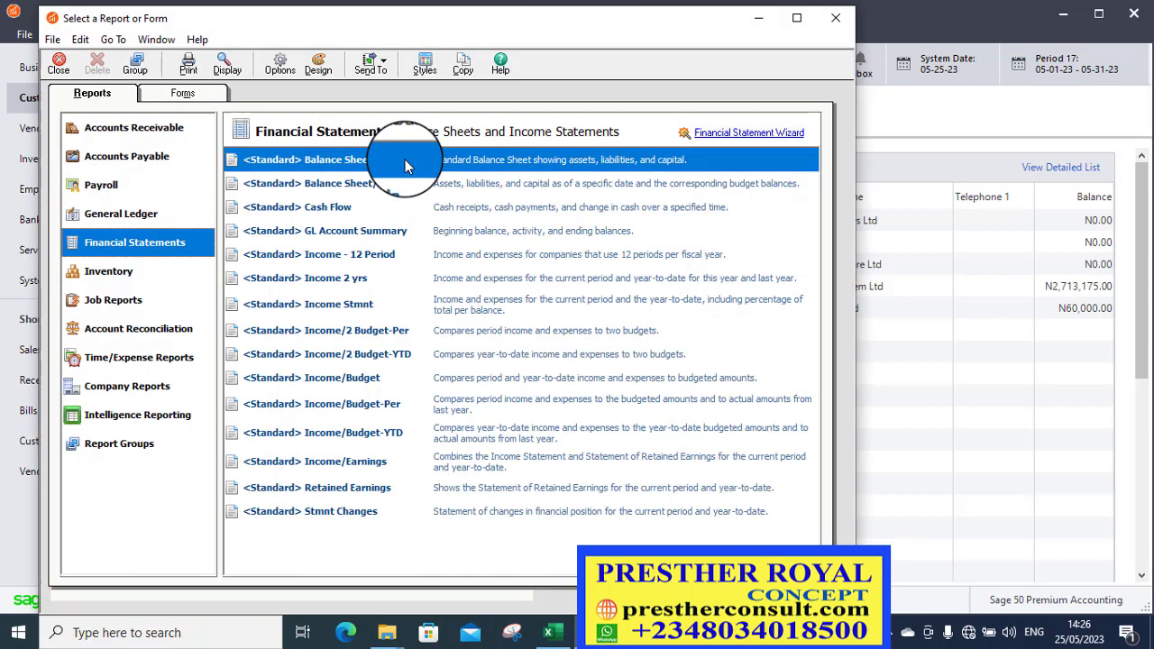
In the Standard Balance Sheet options, set a Range time frame starting at Period 12 (1/12/22)
double_click(405, 163)
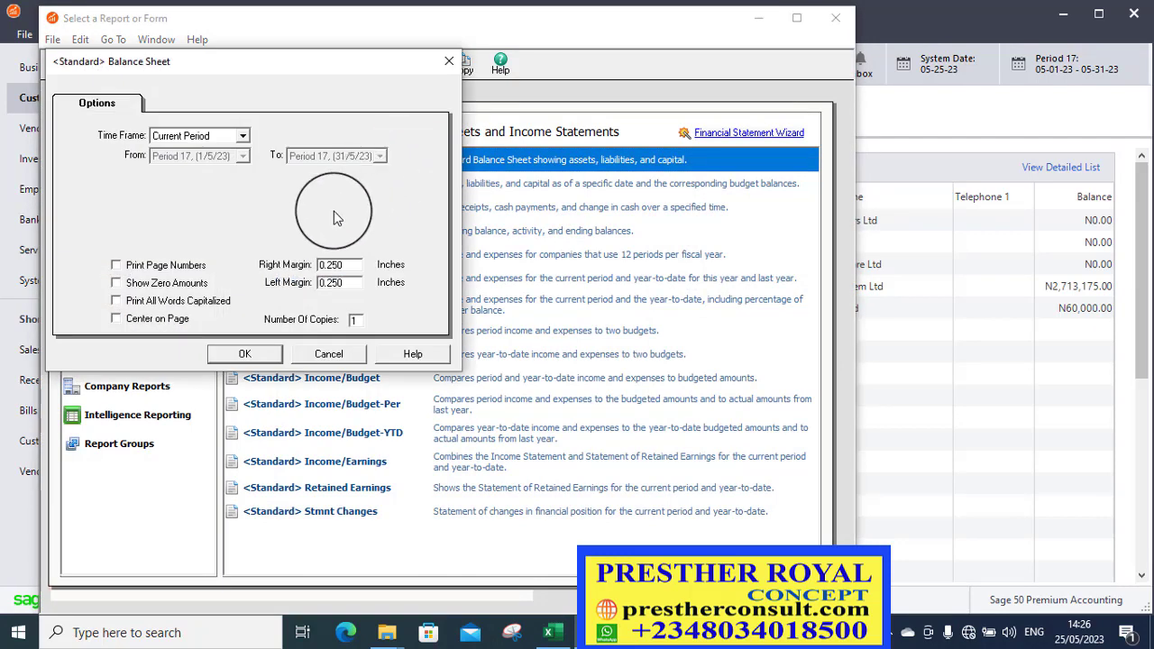
click(244, 138)
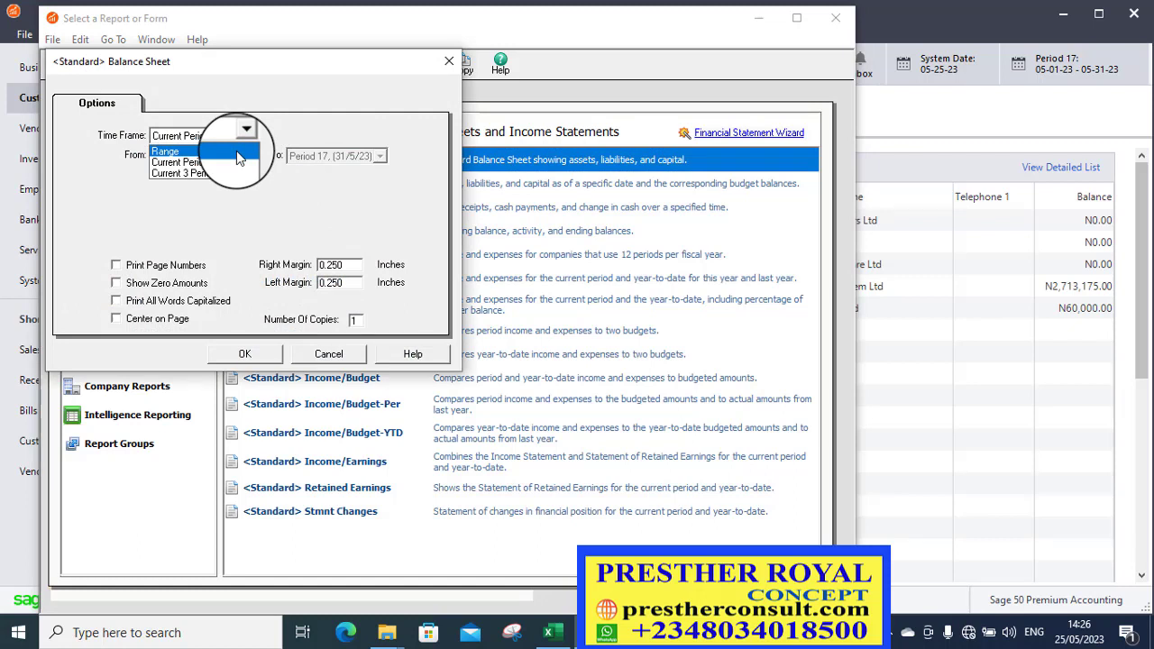
click(238, 153)
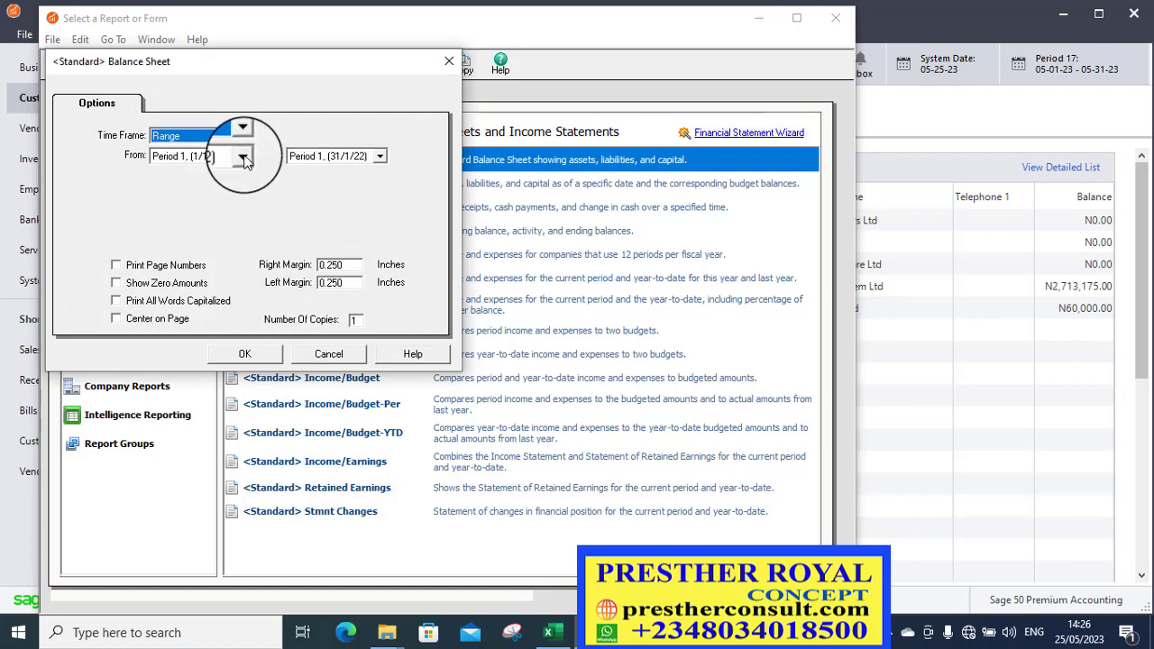
click(243, 158)
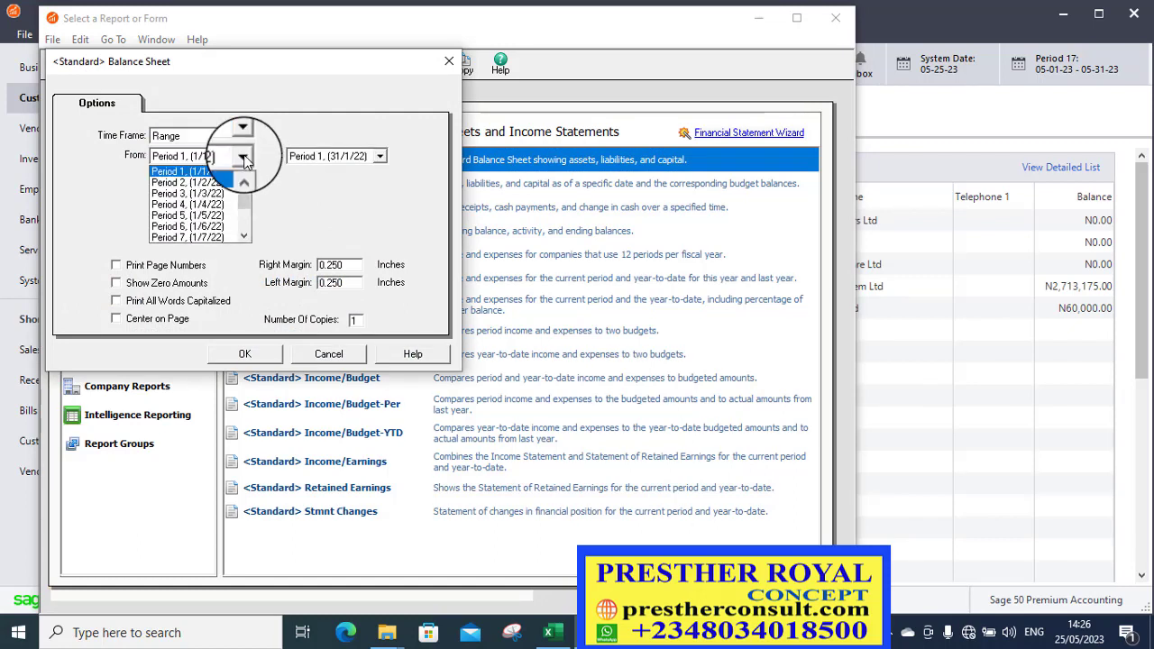
click(245, 235)
click(245, 236)
click(245, 236)
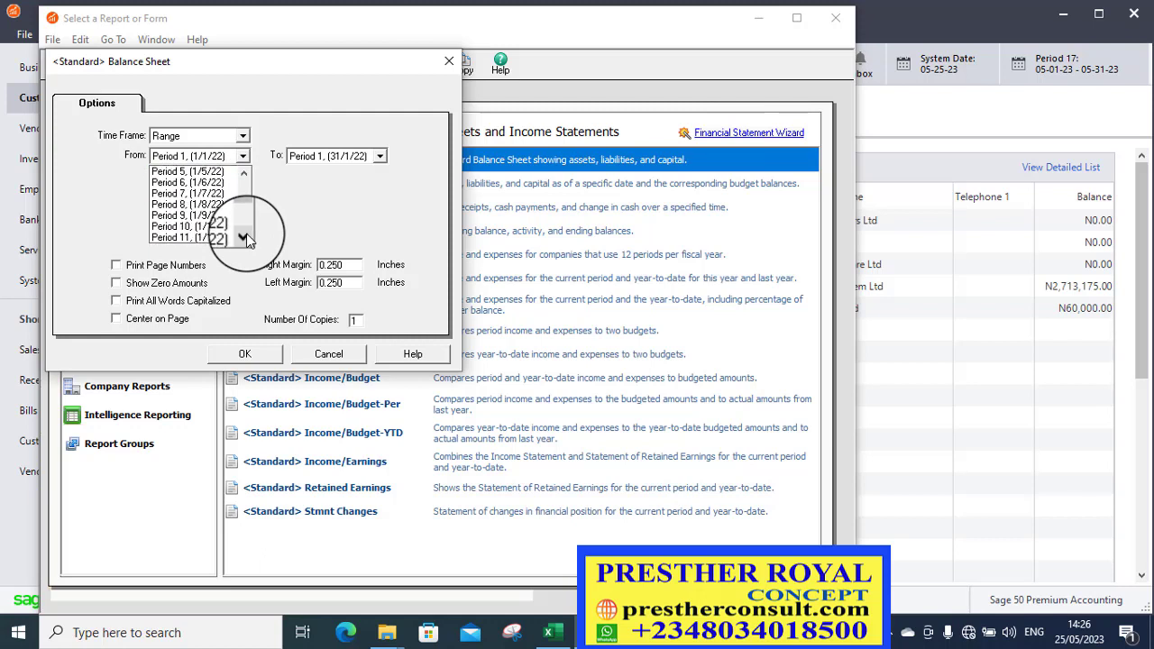
click(245, 235)
click(245, 236)
click(245, 236)
click(245, 236)
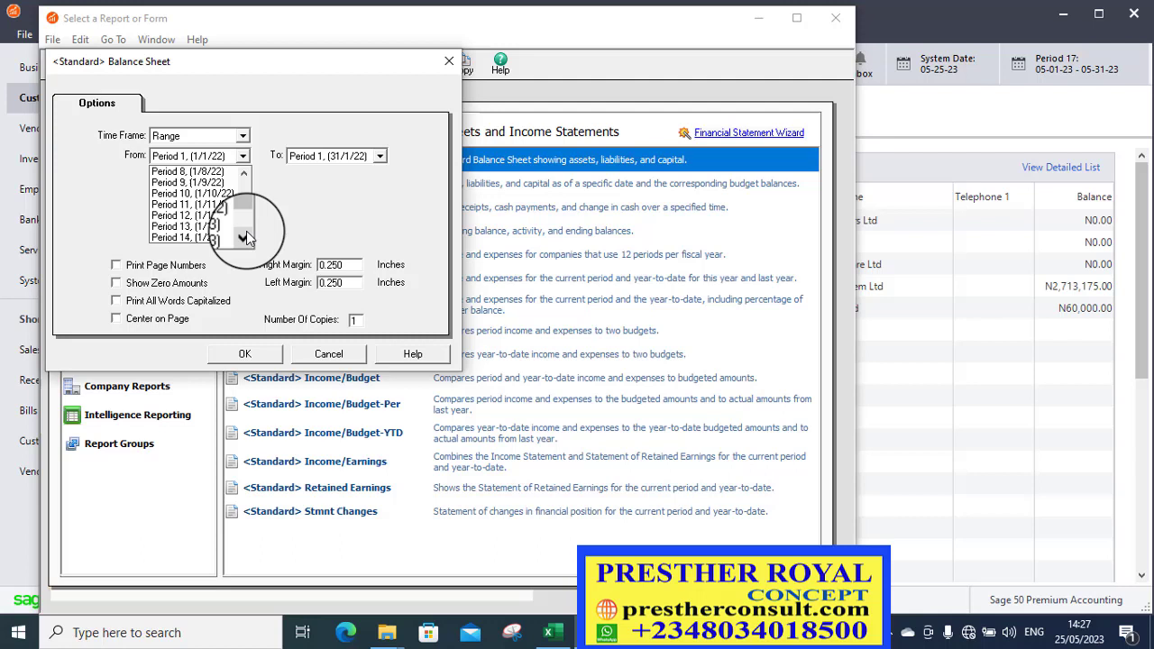
click(230, 217)
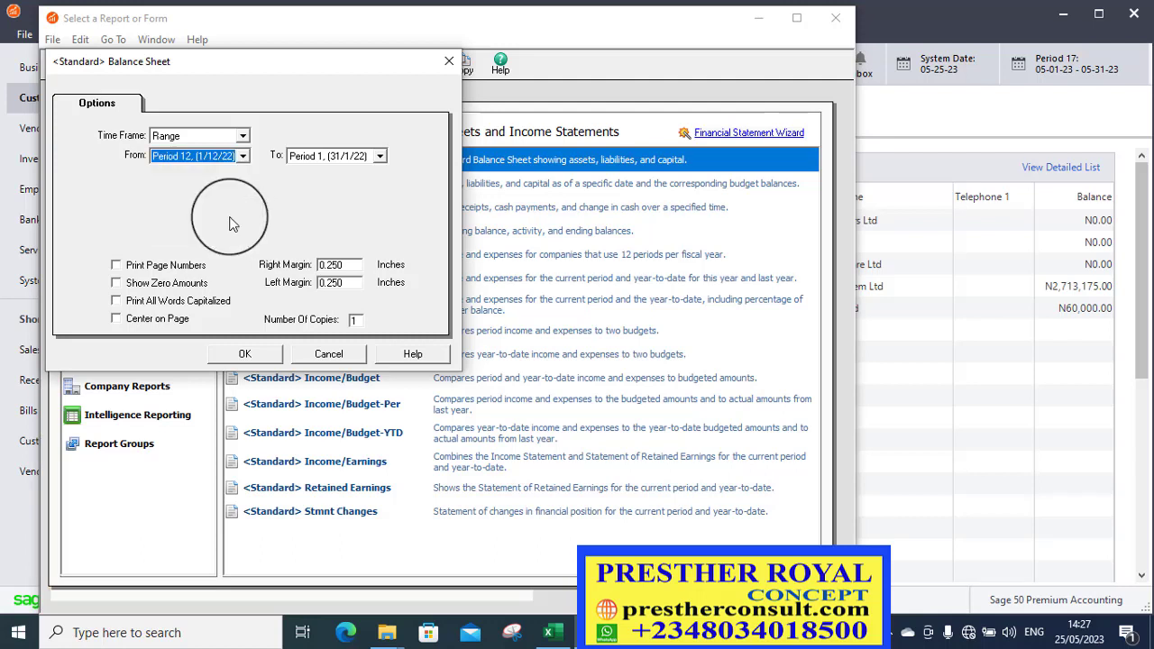
End the range at Period 12 (31/12/22) and generate the balance sheet
click(379, 156)
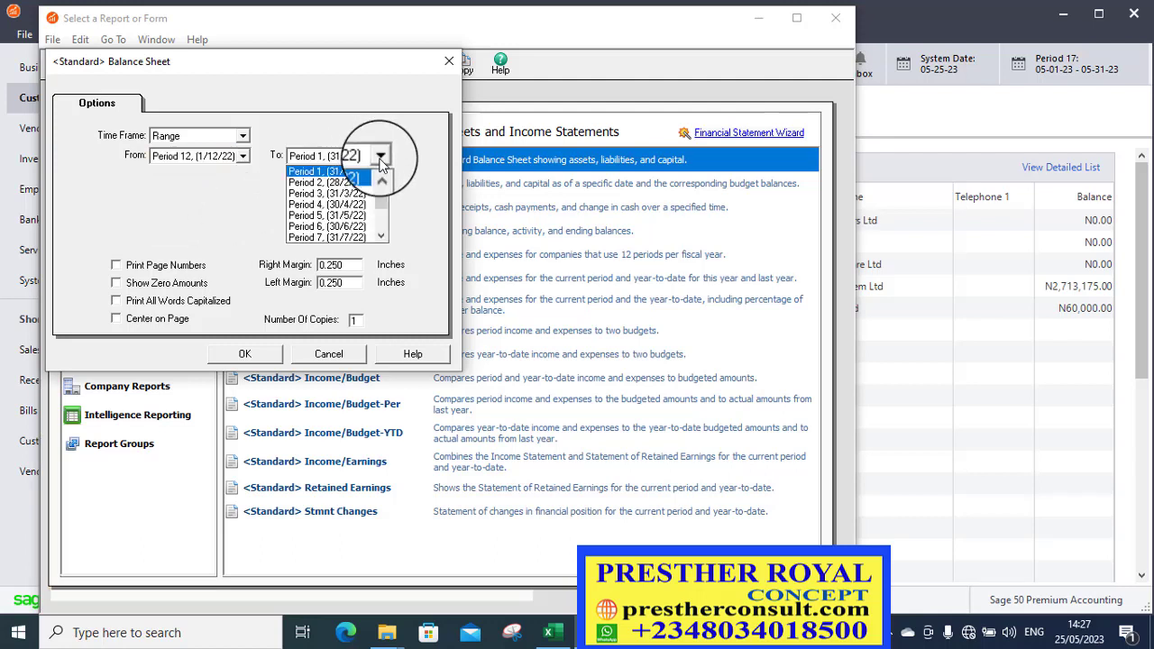
click(381, 235)
click(382, 235)
click(381, 235)
click(381, 236)
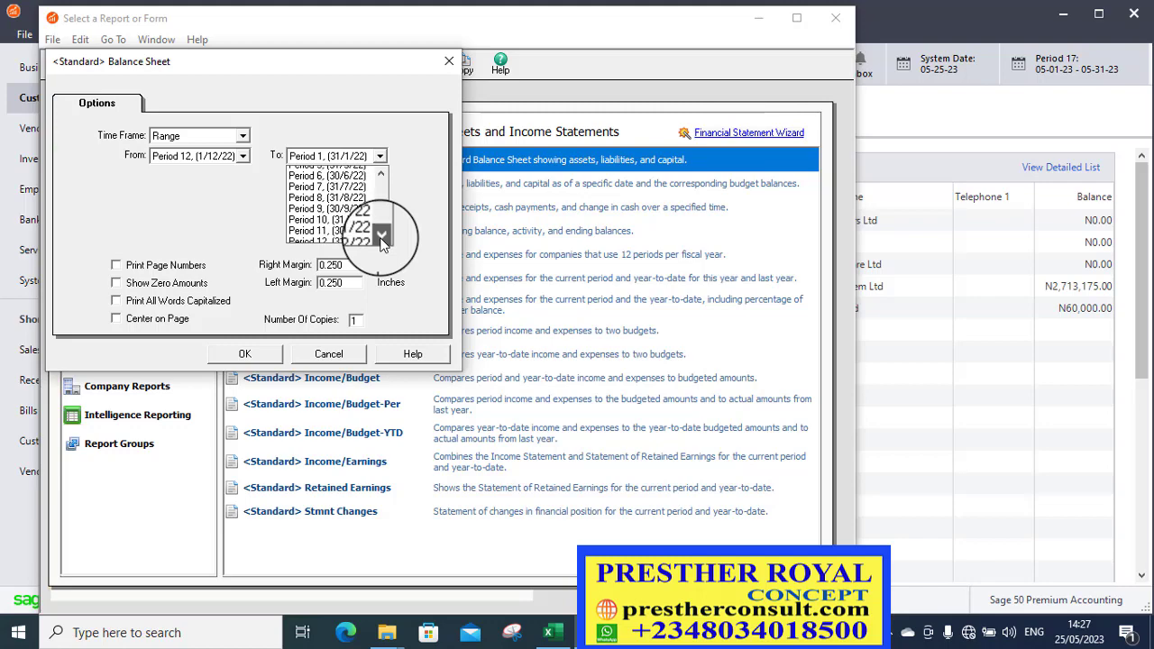
click(381, 236)
click(381, 235)
click(381, 236)
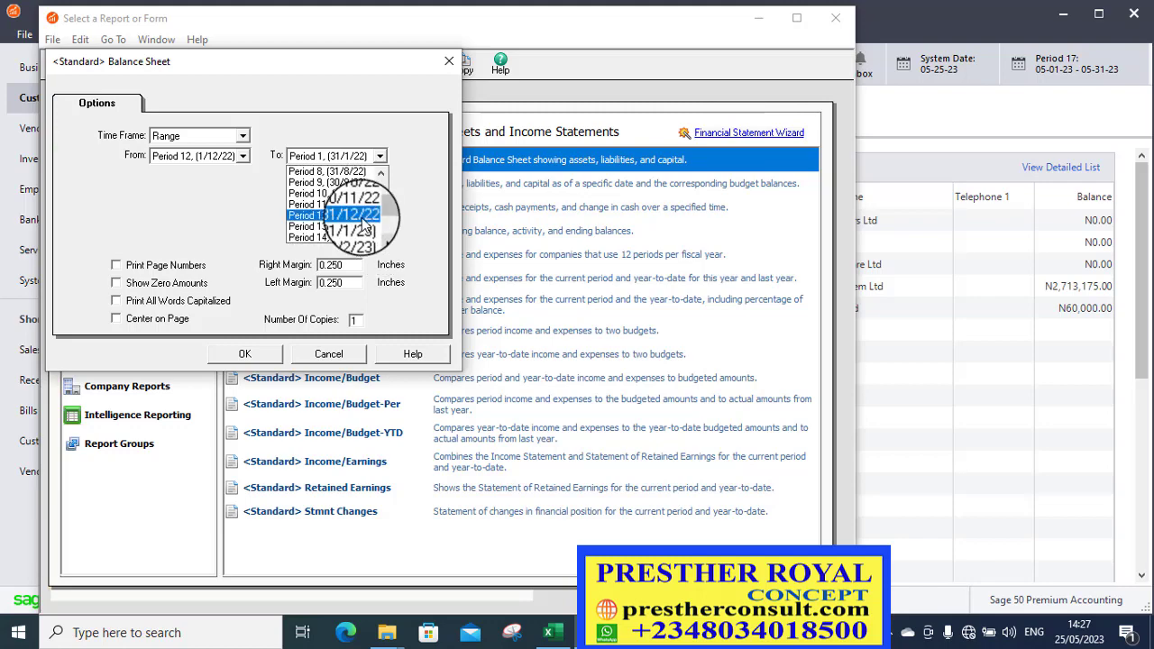
click(360, 216)
click(250, 354)
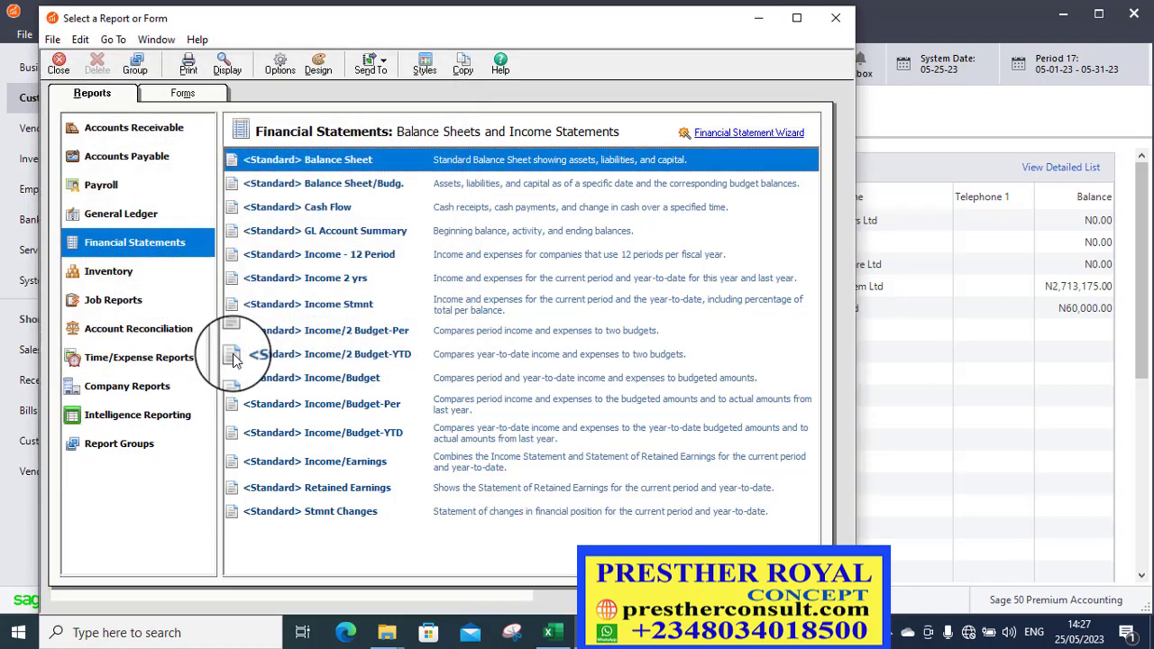
Scroll the 31 December 2022 balance sheet to Accrued Expenses of 20,000.00 under current liabilities
scroll(275, 337, down, 4)
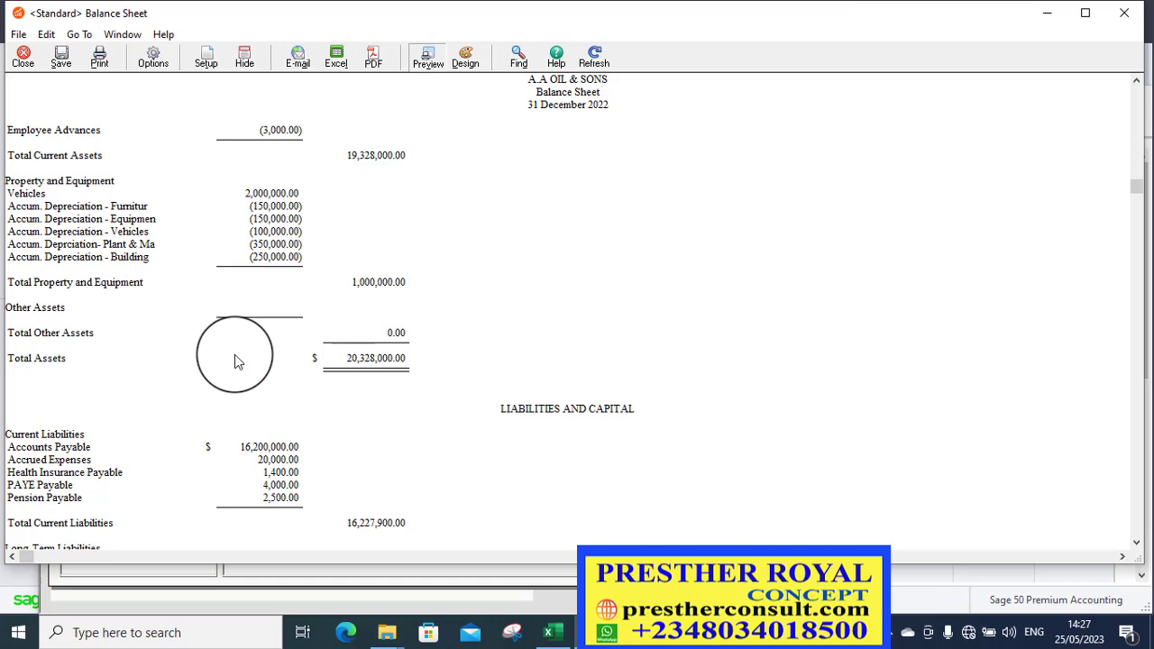
scroll(234, 361, up, 3)
scroll(235, 361, up, 1)
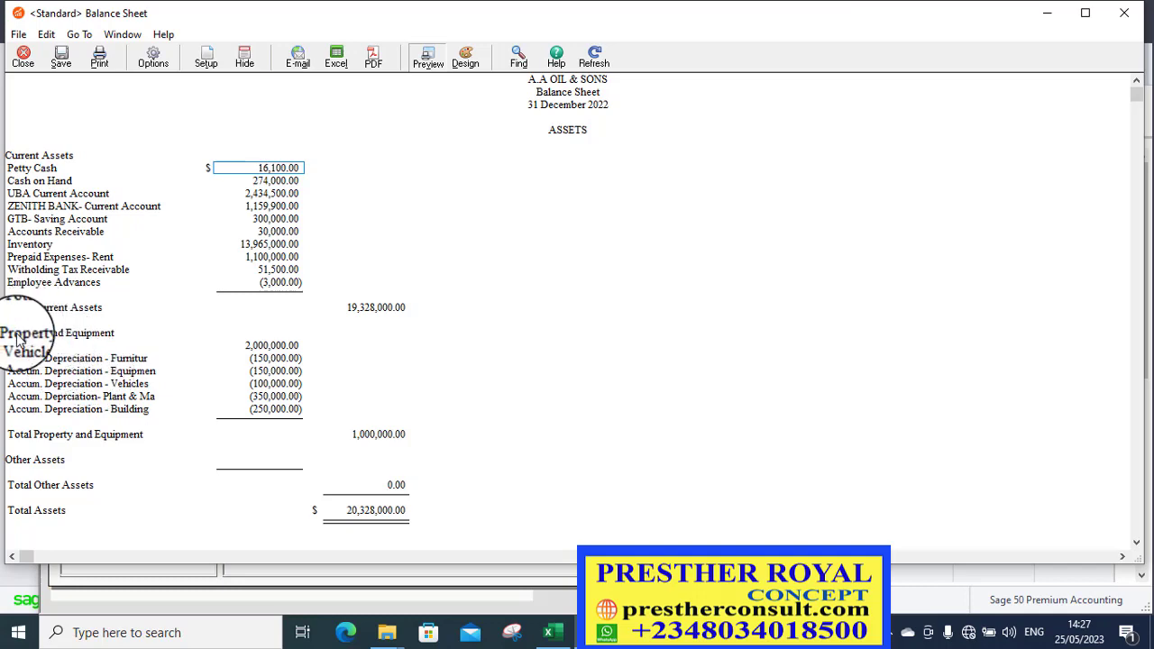
scroll(110, 346, down, 4)
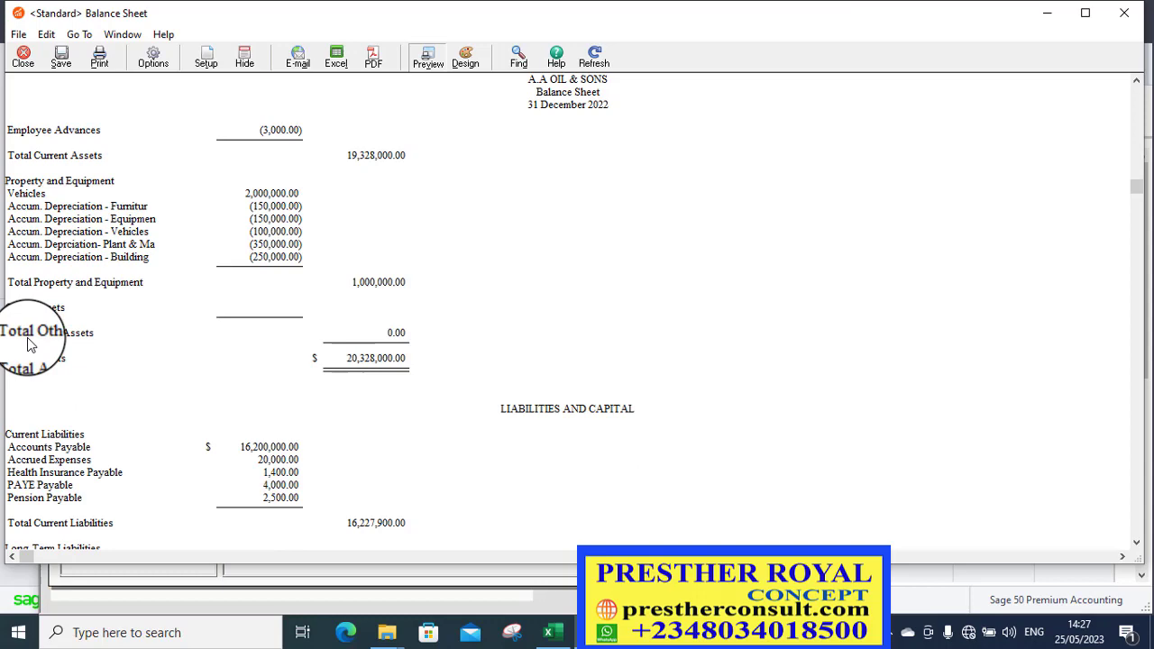
scroll(147, 386, down, 2)
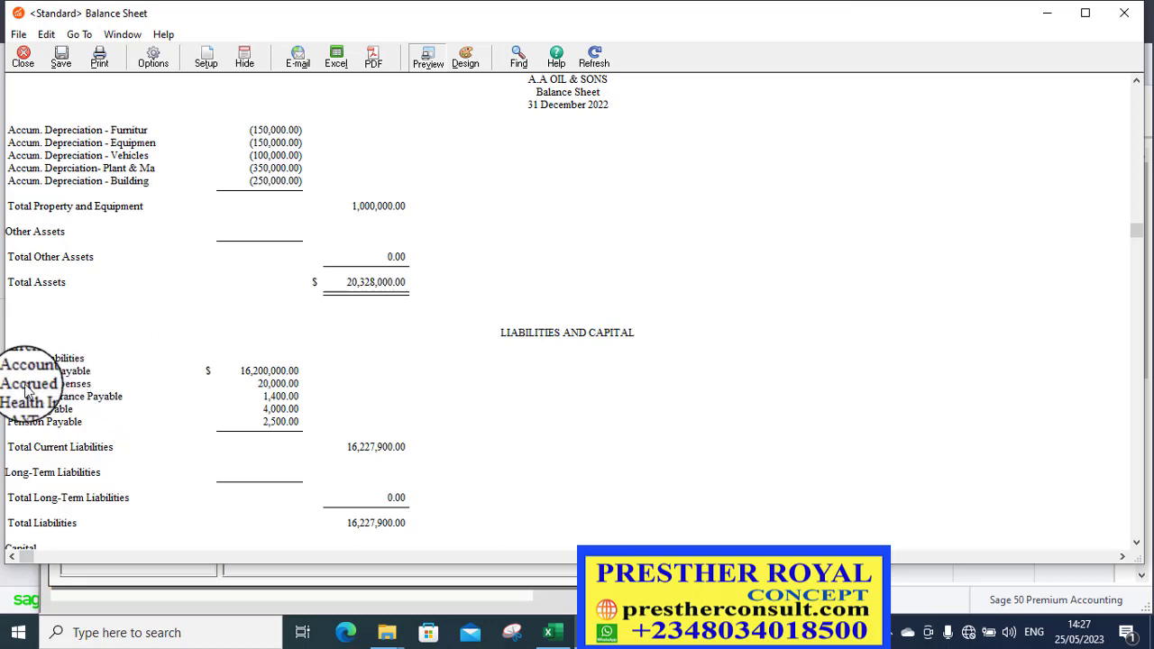
click(270, 386)
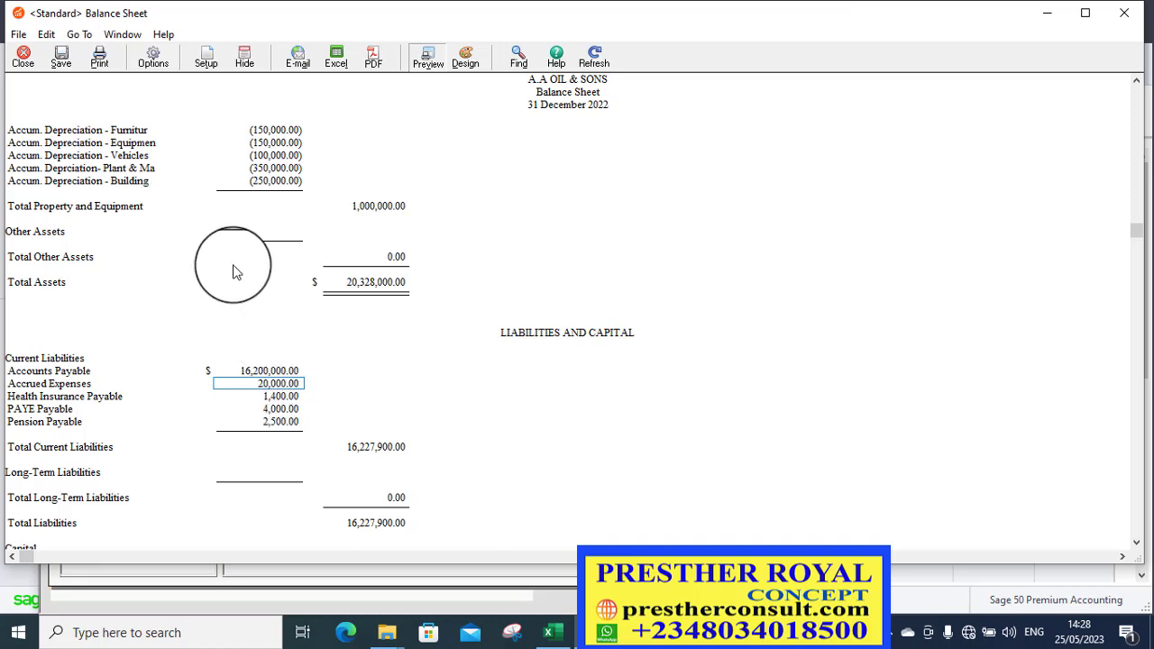
Regenerate the balance sheet with the range set from Period 13 to Period 13
click(165, 67)
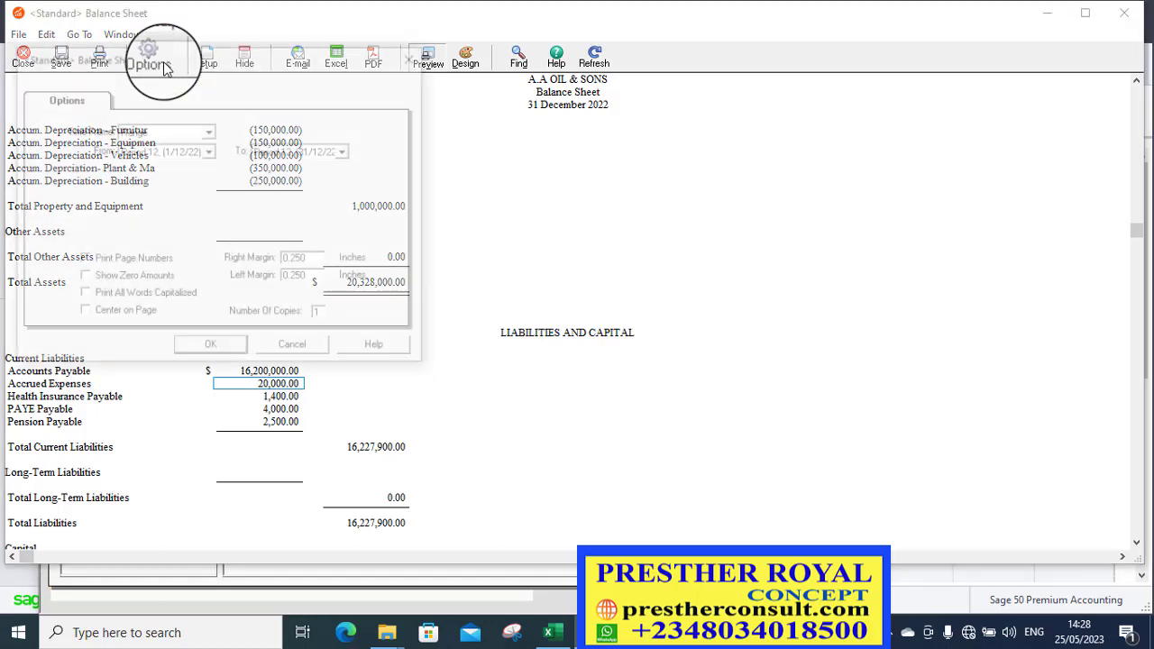
click(208, 132)
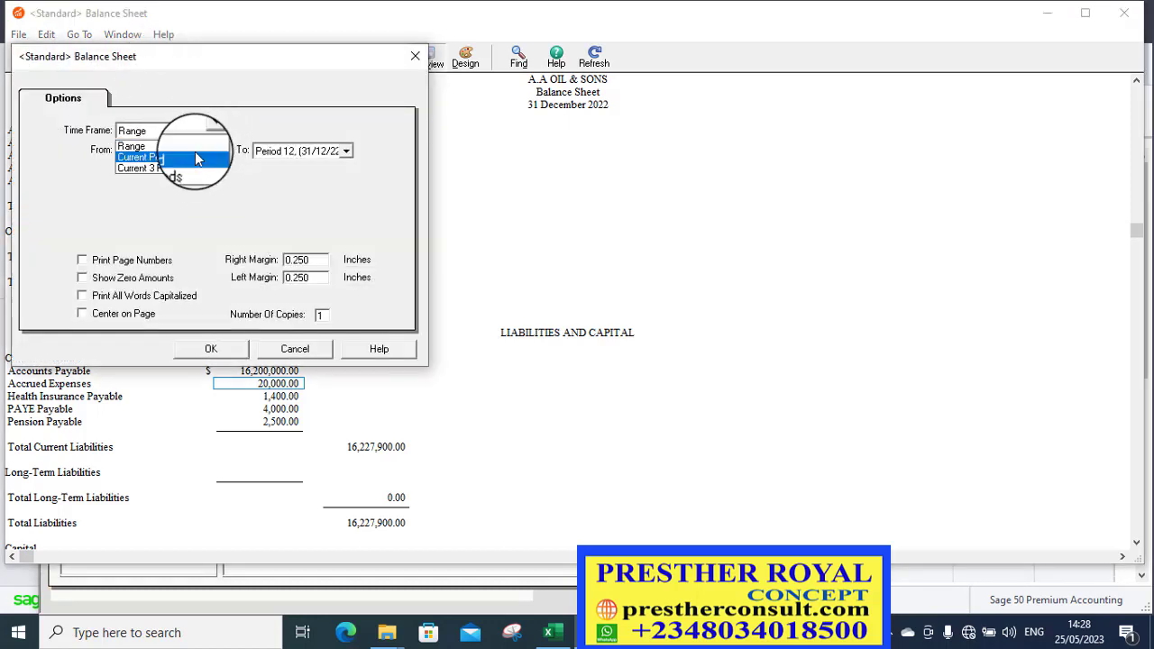
click(209, 131)
click(210, 152)
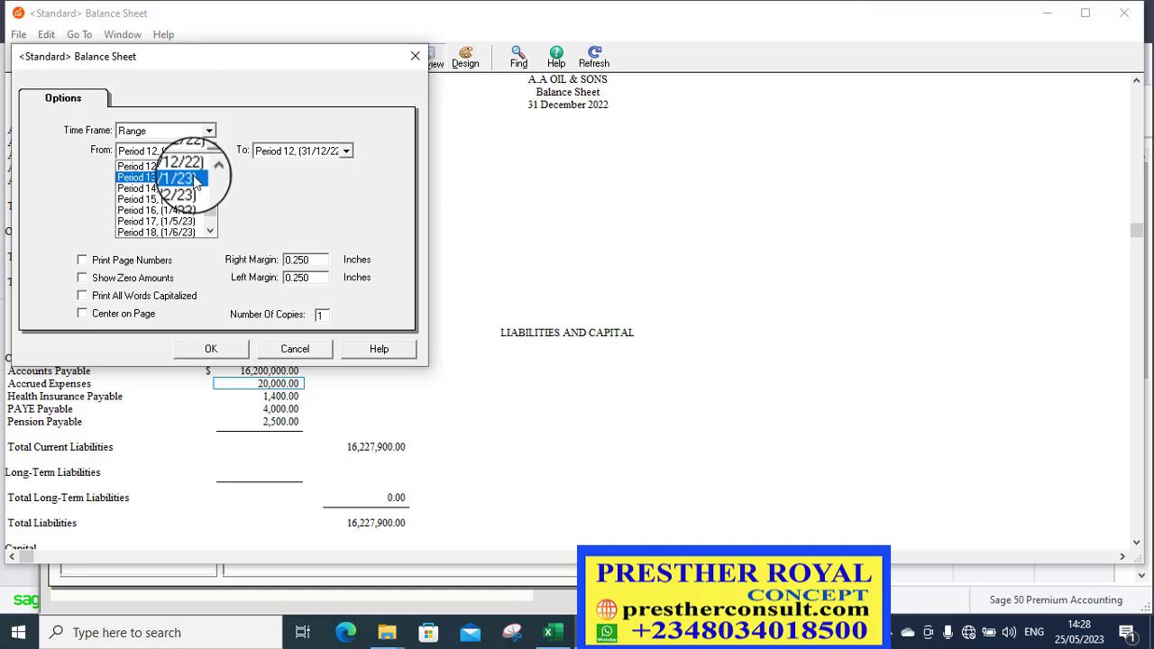
click(189, 177)
click(345, 151)
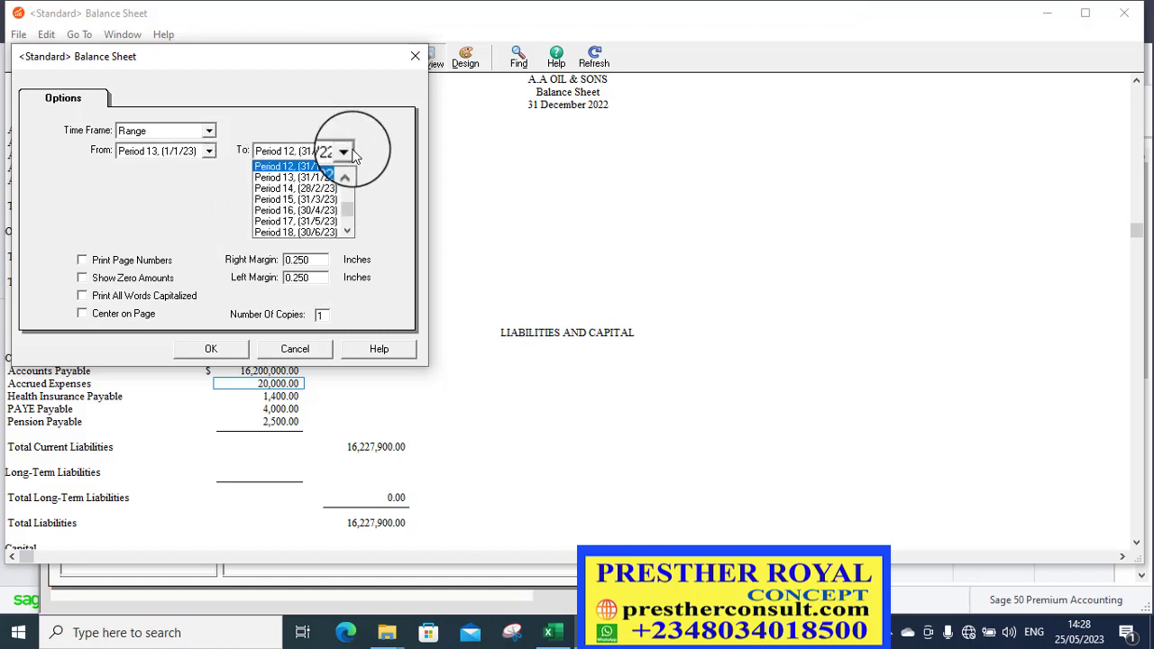
click(320, 177)
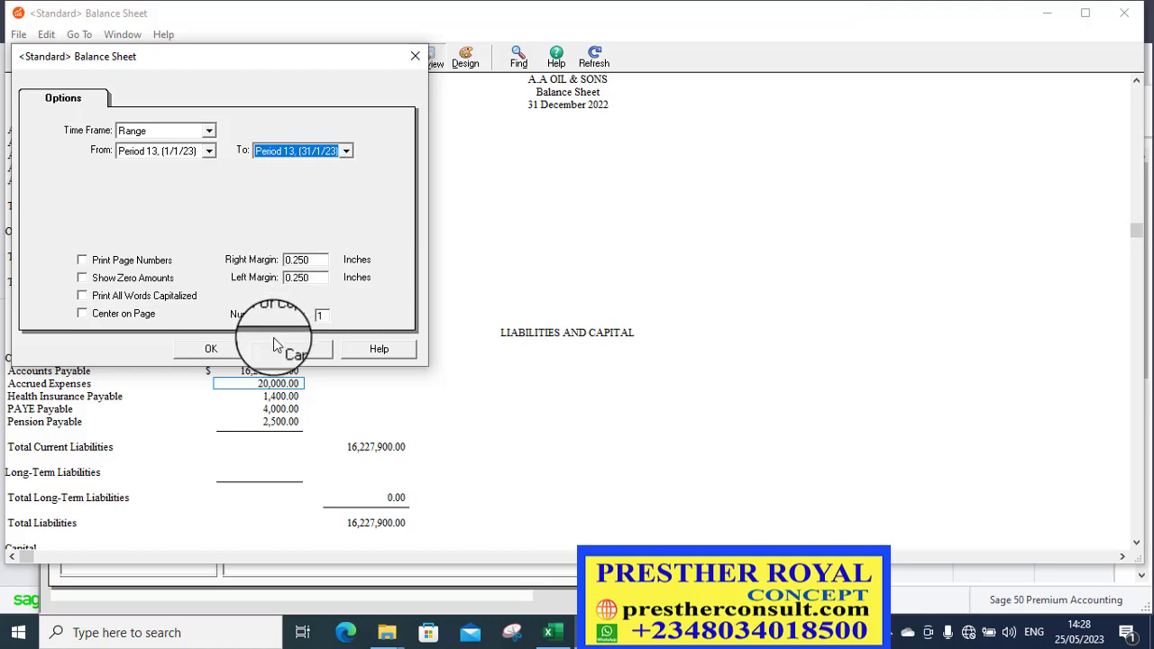
click(226, 353)
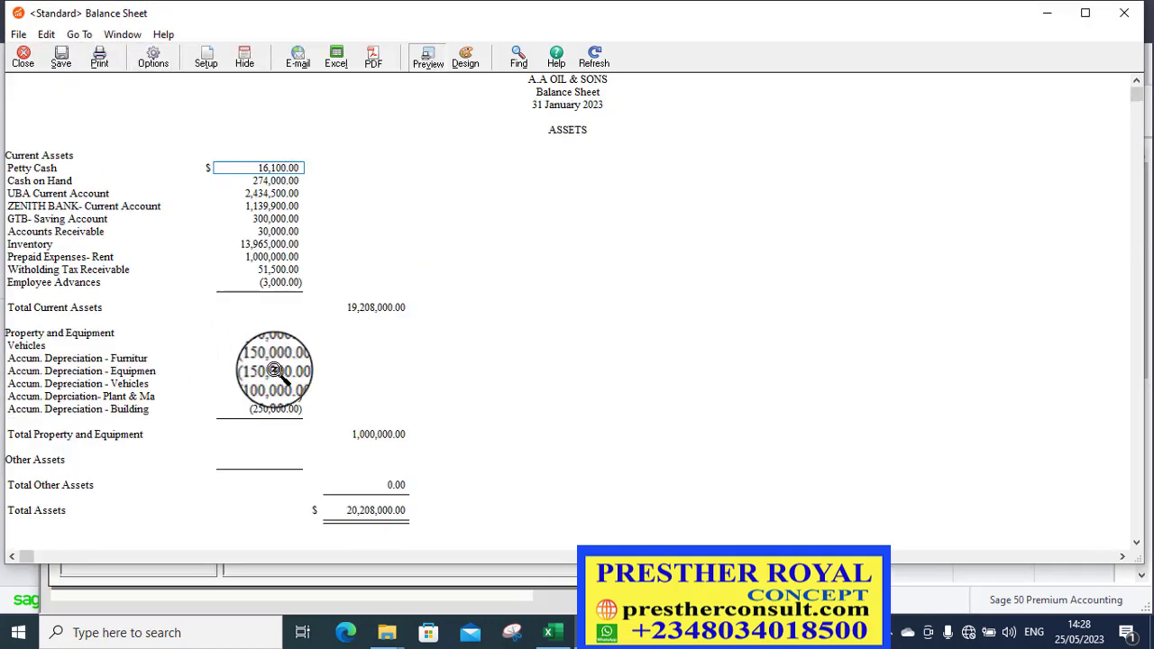
scroll(259, 410, down, 2)
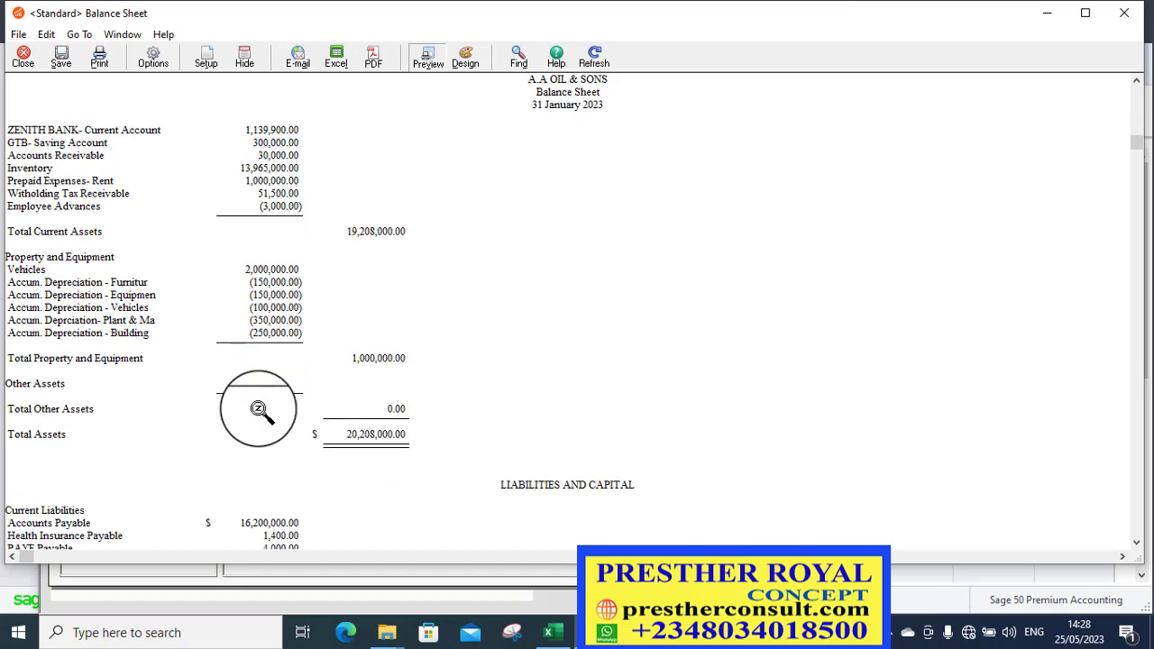
scroll(259, 460, down, 1)
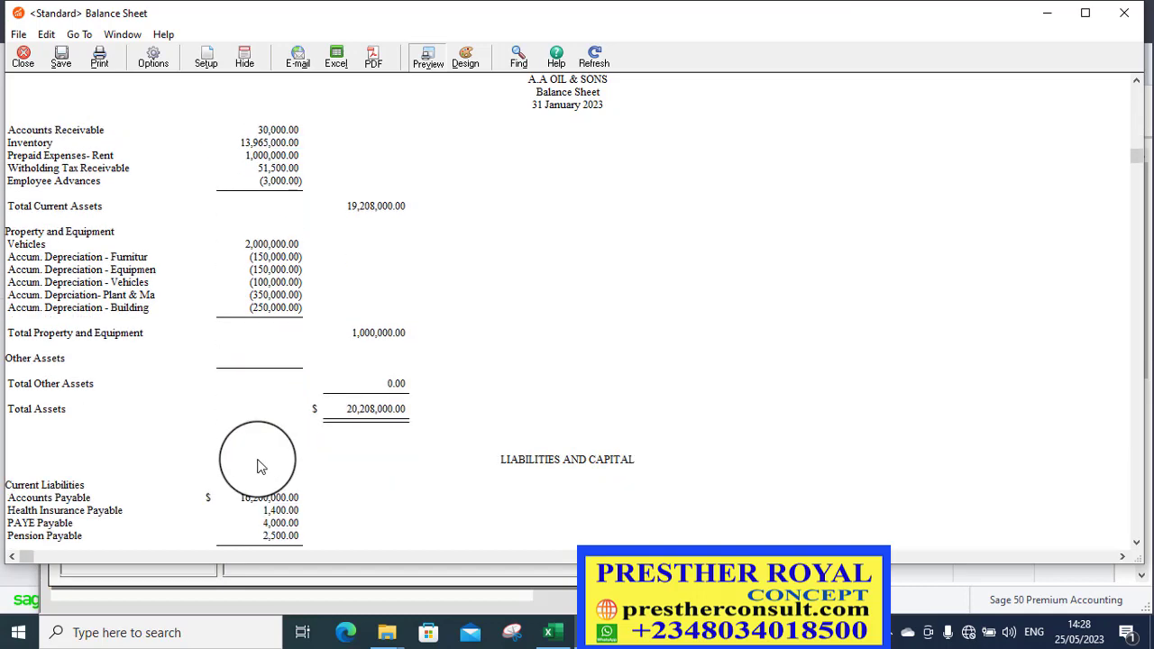
scroll(258, 464, down, 1)
scroll(259, 464, down, 1)
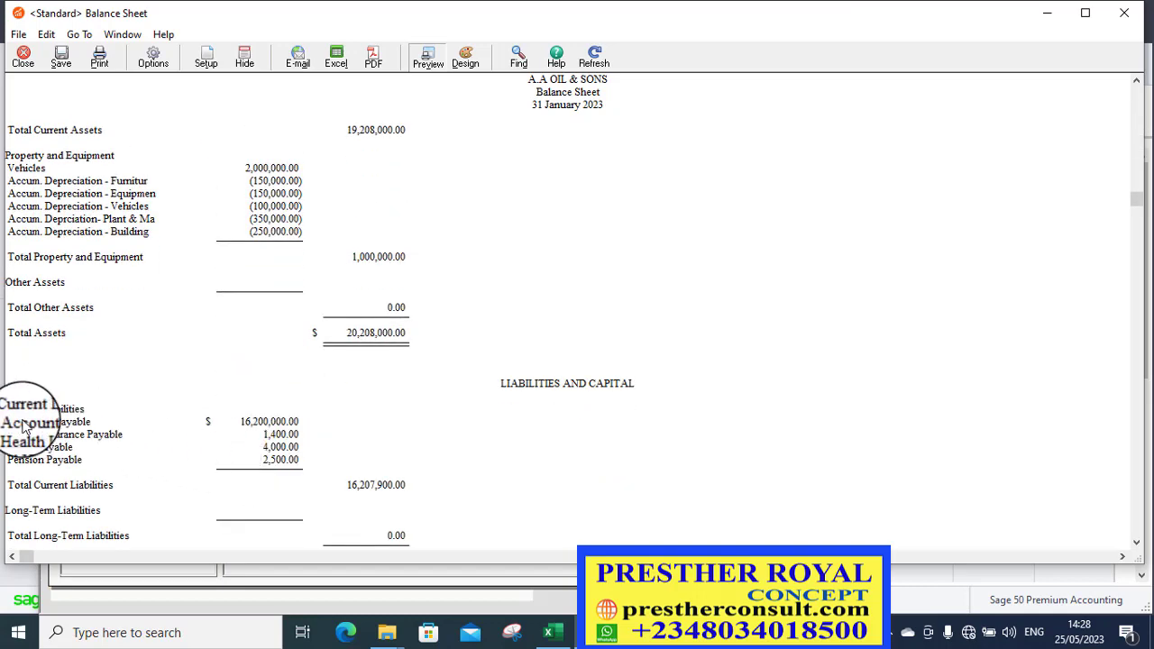